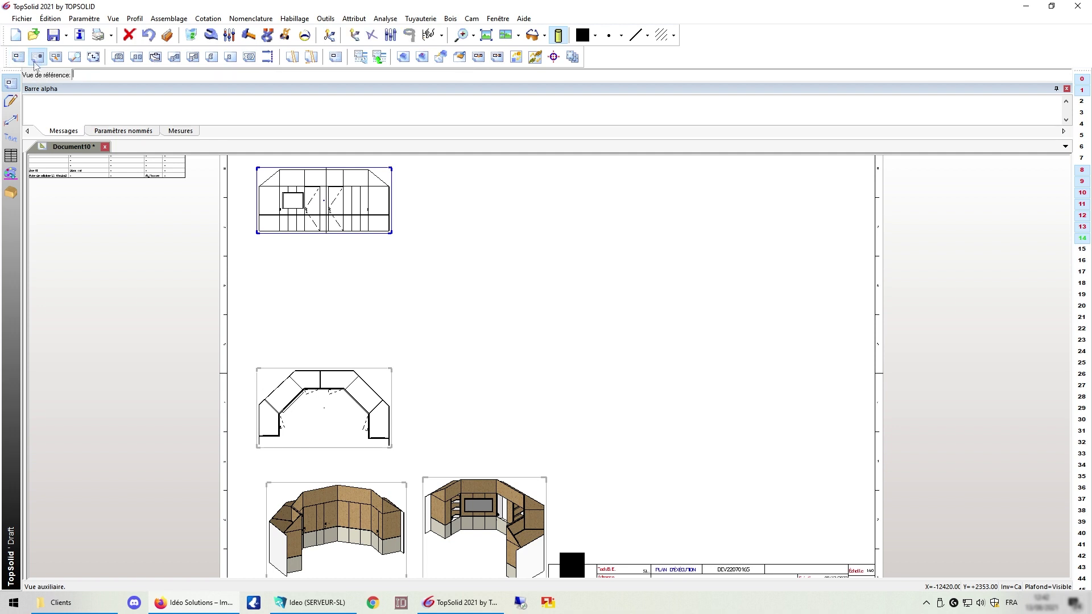
pyautogui.click(367, 392)
pyautogui.click(367, 392)
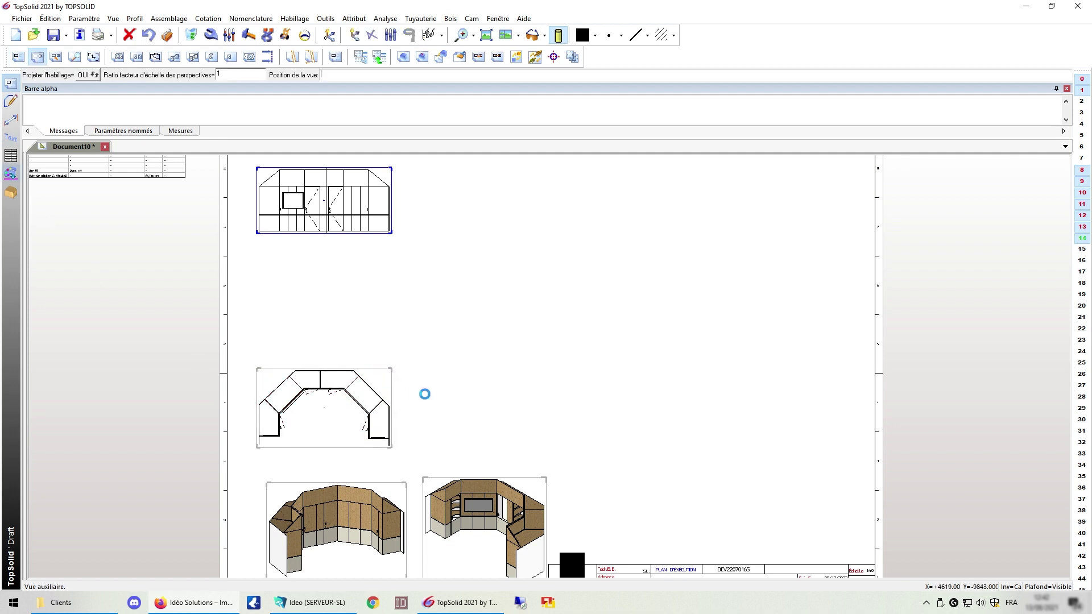
pyautogui.click(333, 308)
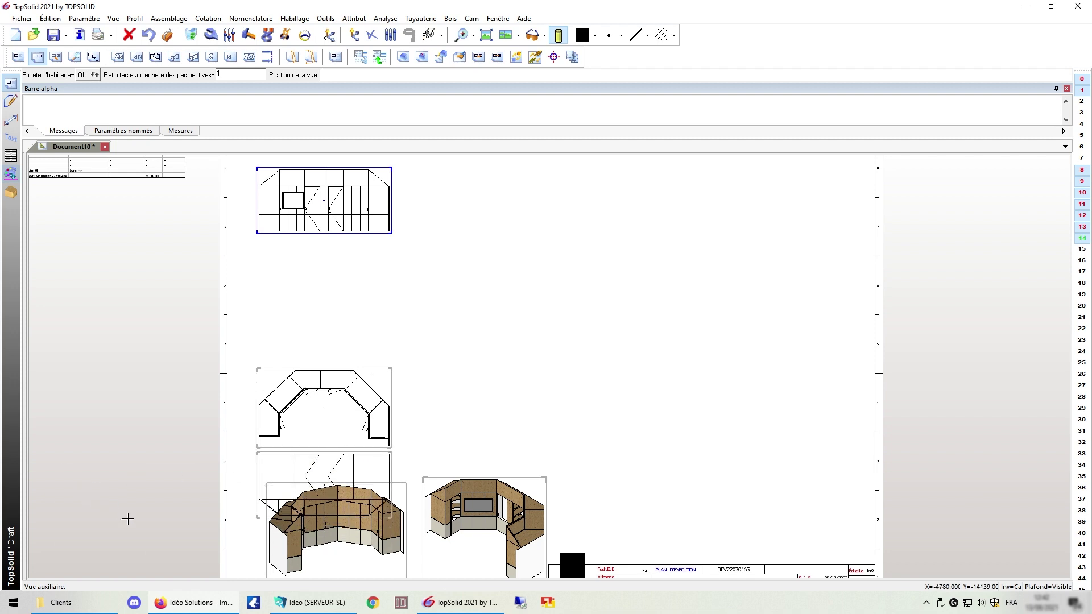
pyautogui.click(465, 281)
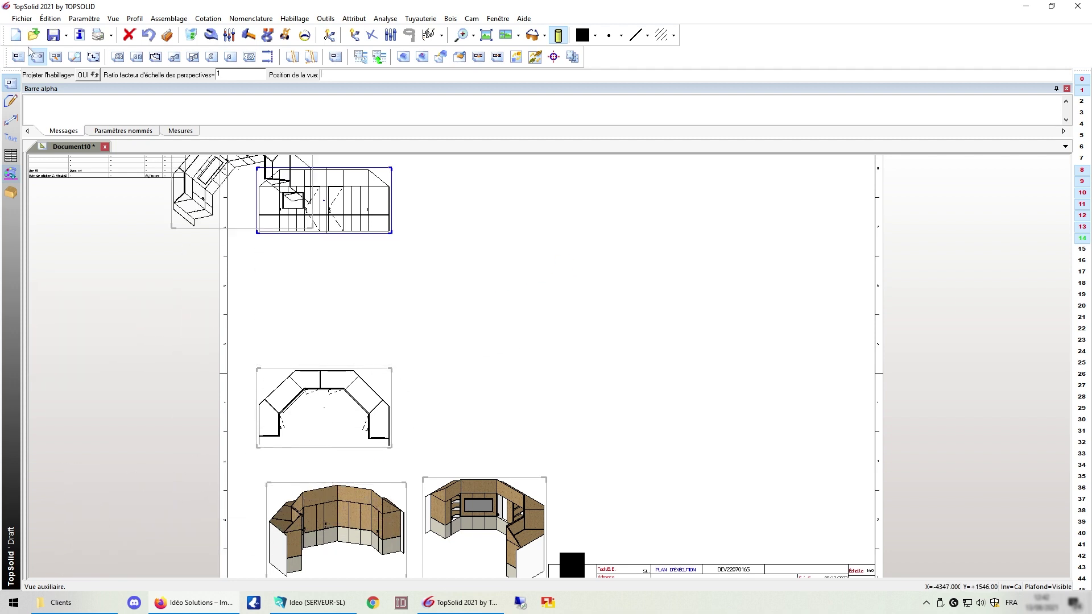
# Start a Coupe view from the front elevation and define a vertical cut line through the middle of it
pyautogui.click(121, 58)
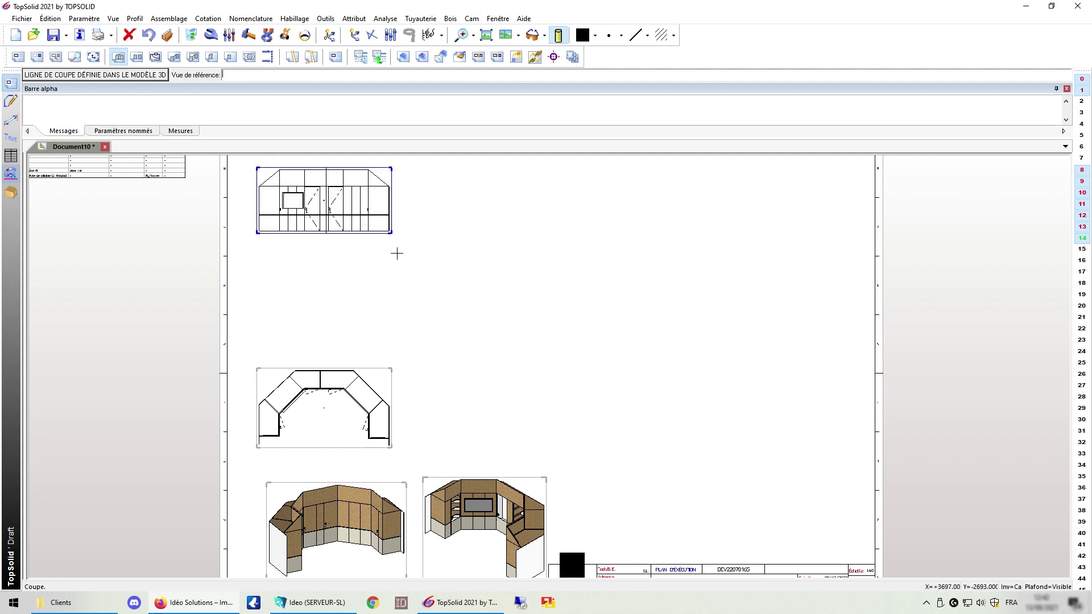
pyautogui.click(344, 179)
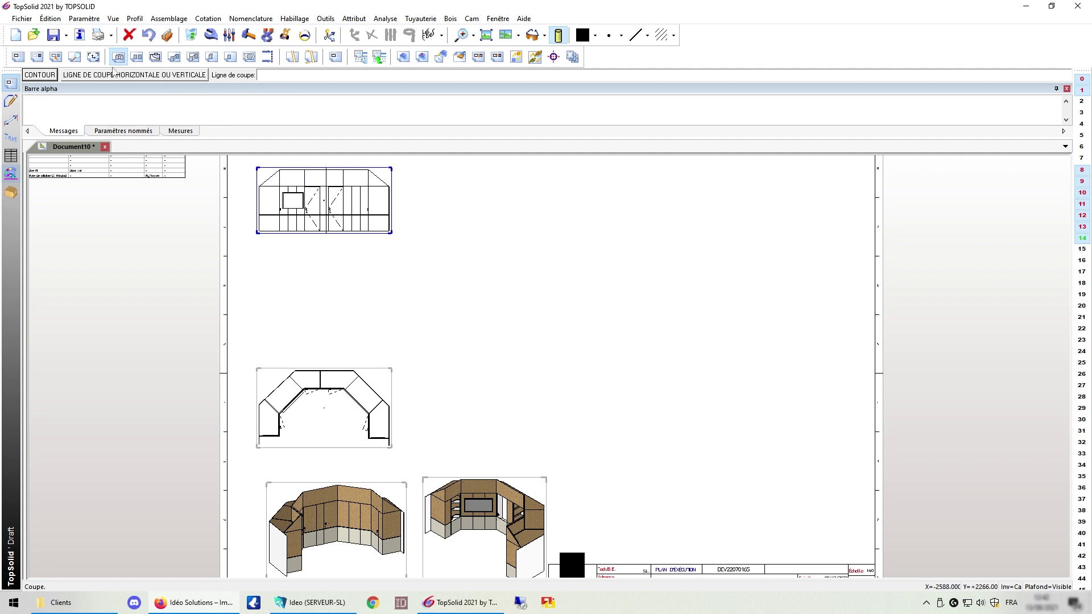
pyautogui.click(99, 78)
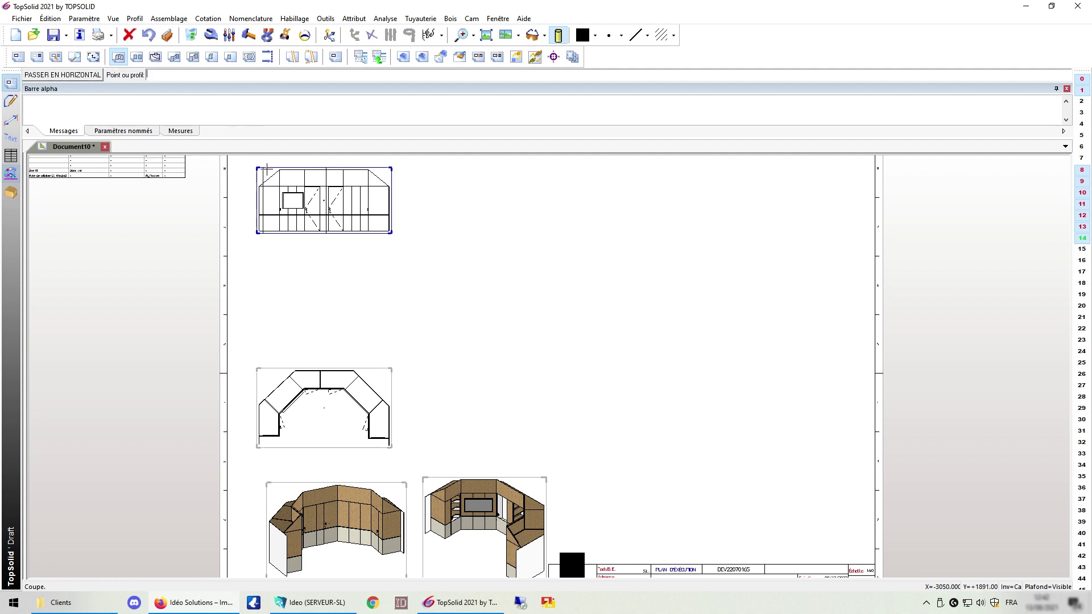
pyautogui.scroll(5, 326, 184)
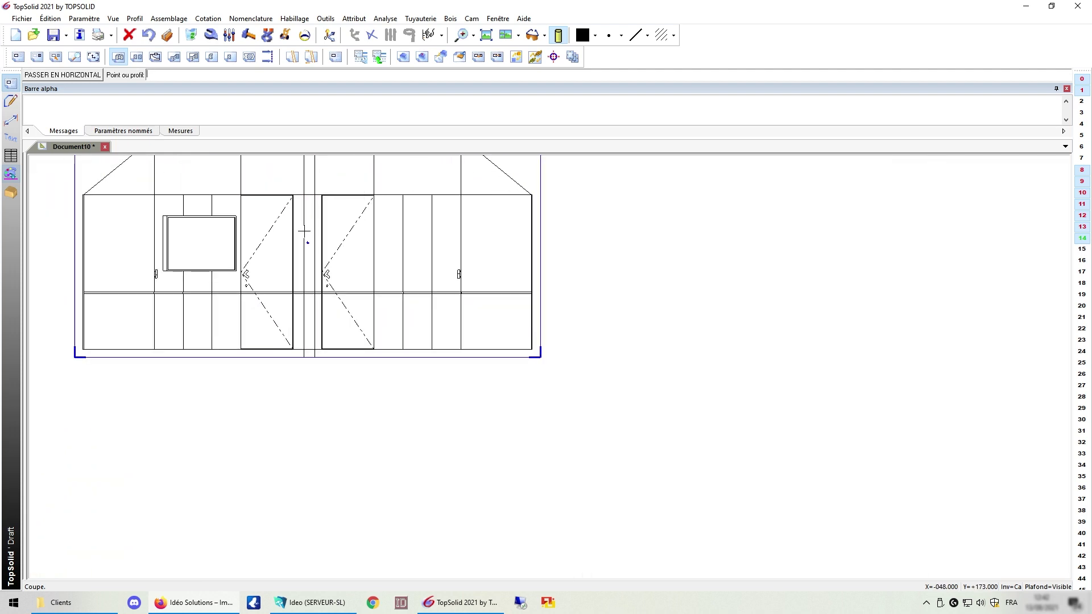
pyautogui.click(304, 230)
# Reverse the viewing direction of cut line A and place the cut view beside the front elevation, aligned with it
pyautogui.scroll(-2, 411, 437)
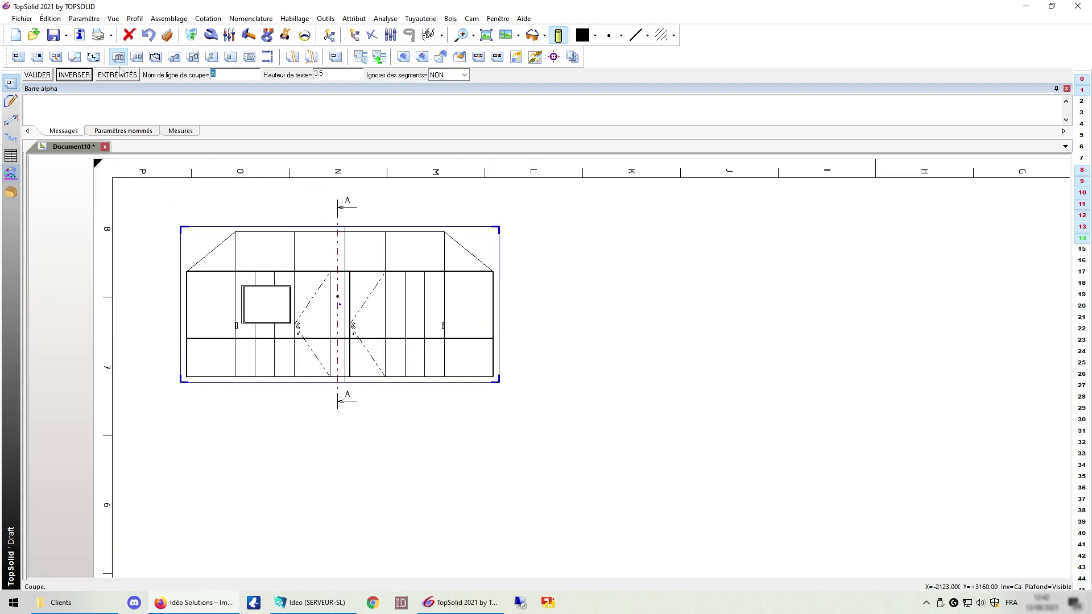
pyautogui.click(74, 75)
pyautogui.press('Return')
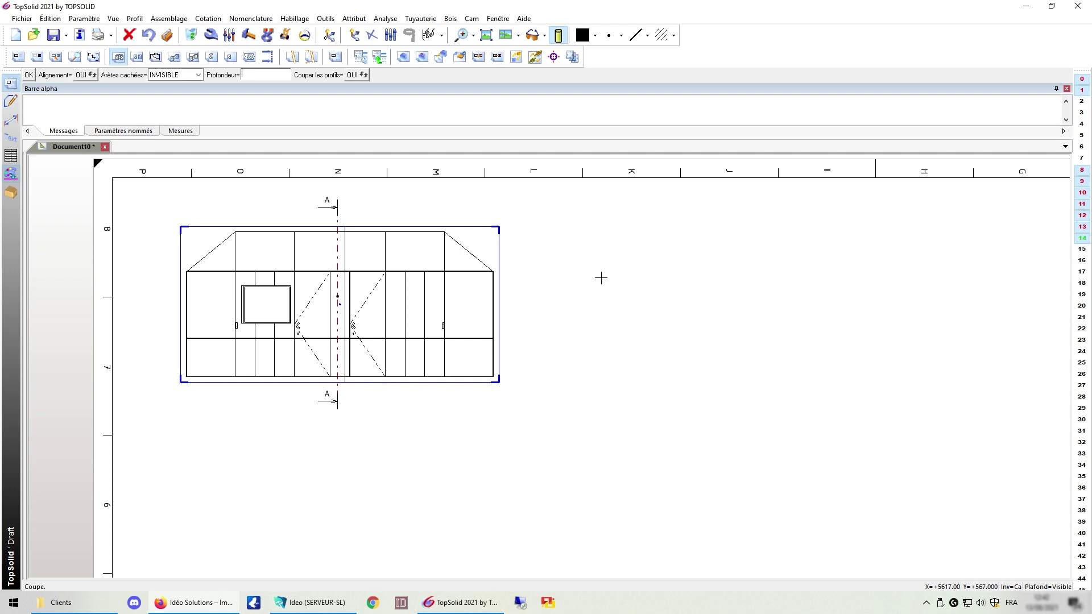
pyautogui.press('Return')
pyautogui.click(641, 291)
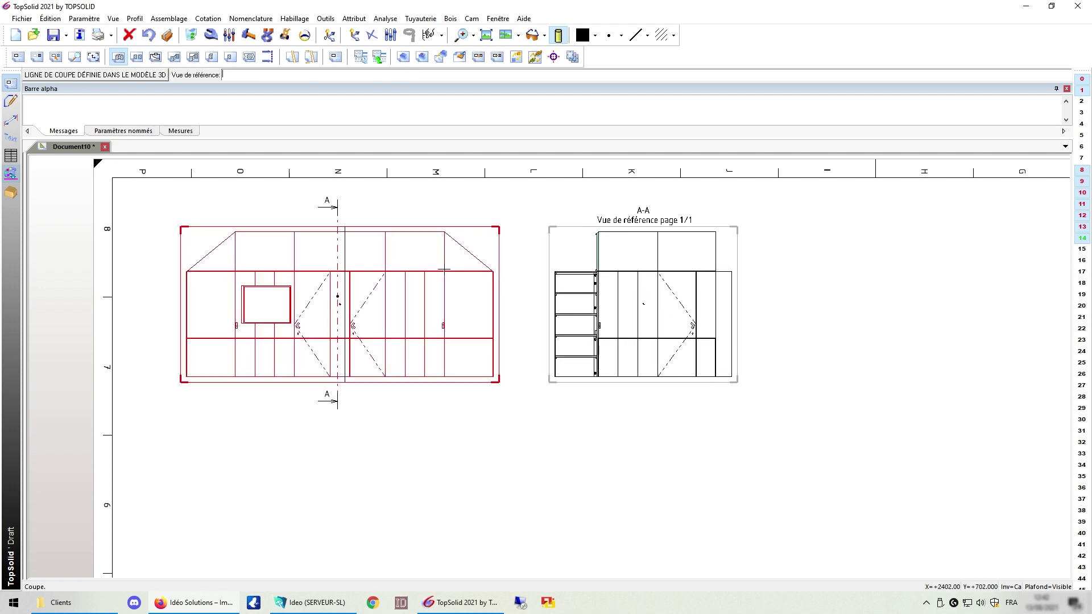
# Examine the new A-A cut view against the front elevation and the plan view
pyautogui.scroll(-4, 373, 242)
pyautogui.scroll(2, 379, 502)
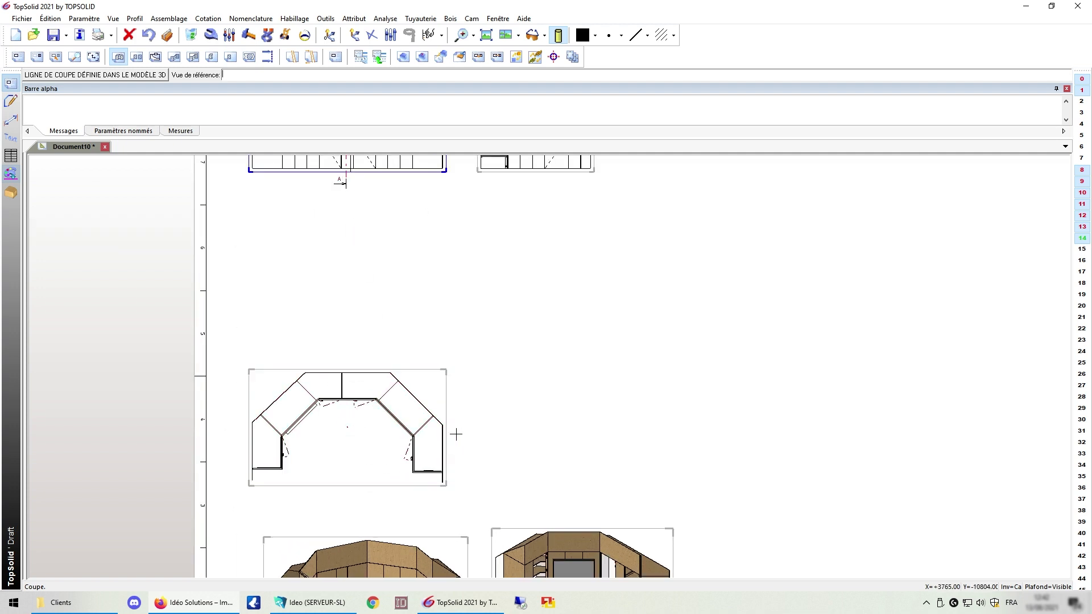
pyautogui.scroll(-3, 458, 474)
pyautogui.scroll(5, 496, 253)
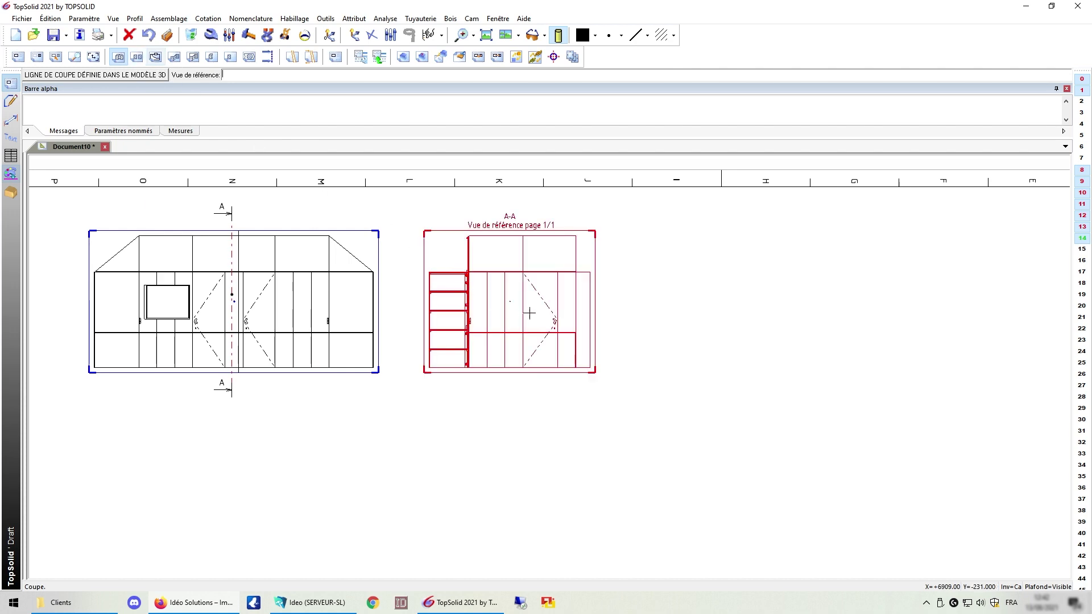
pyautogui.scroll(-5, 479, 248)
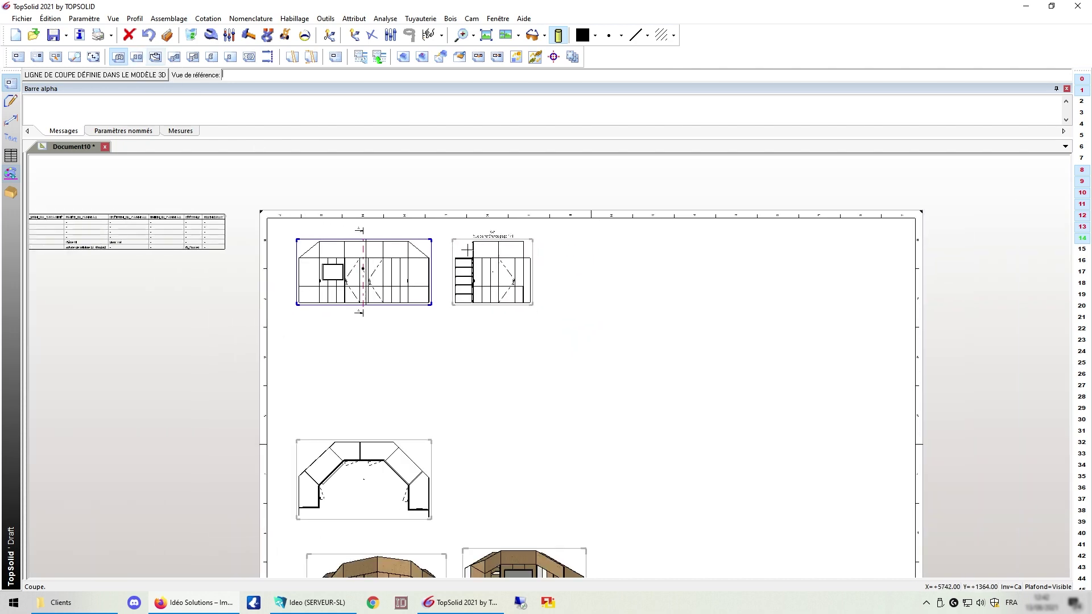
pyautogui.scroll(3, 405, 416)
pyautogui.scroll(3, 389, 401)
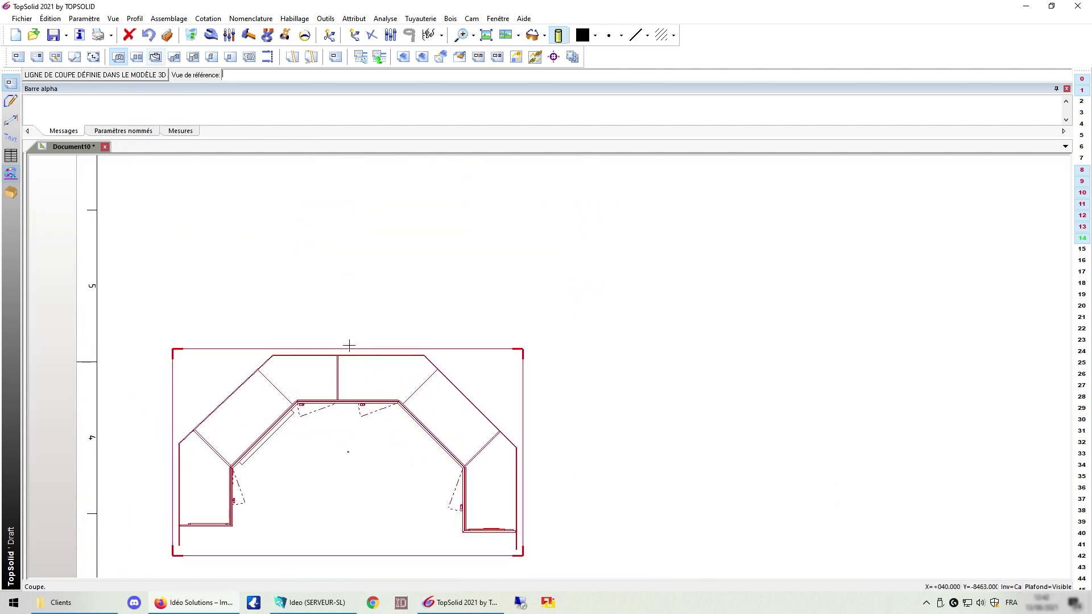
pyautogui.scroll(-4, 352, 373)
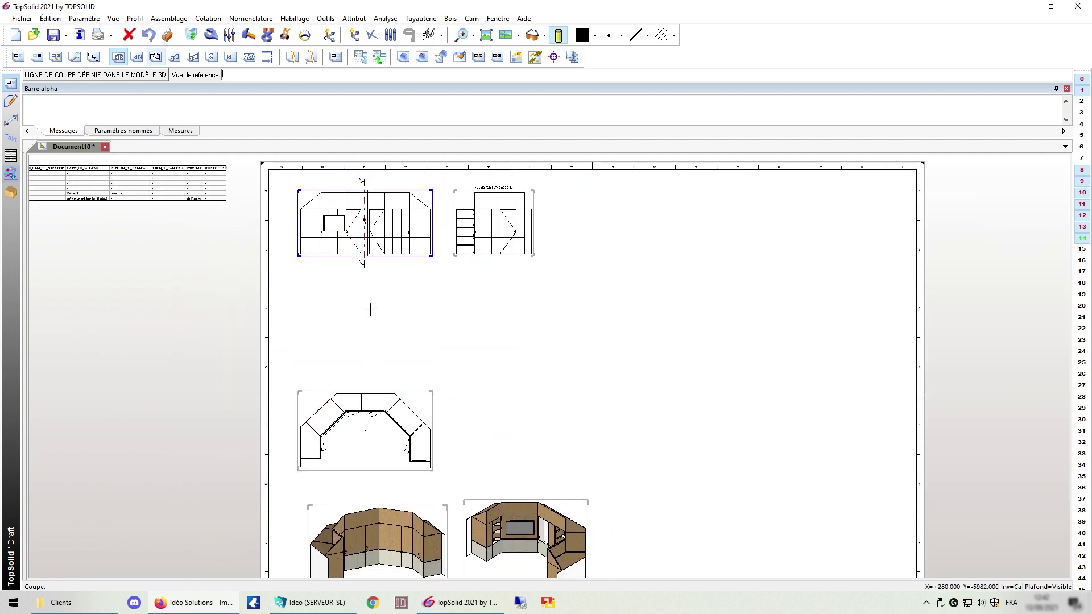
# Create a Section view of the front elevation from the existing cut line A and place it beyond the A-A cut view
pyautogui.click(138, 58)
pyautogui.scroll(2, 343, 157)
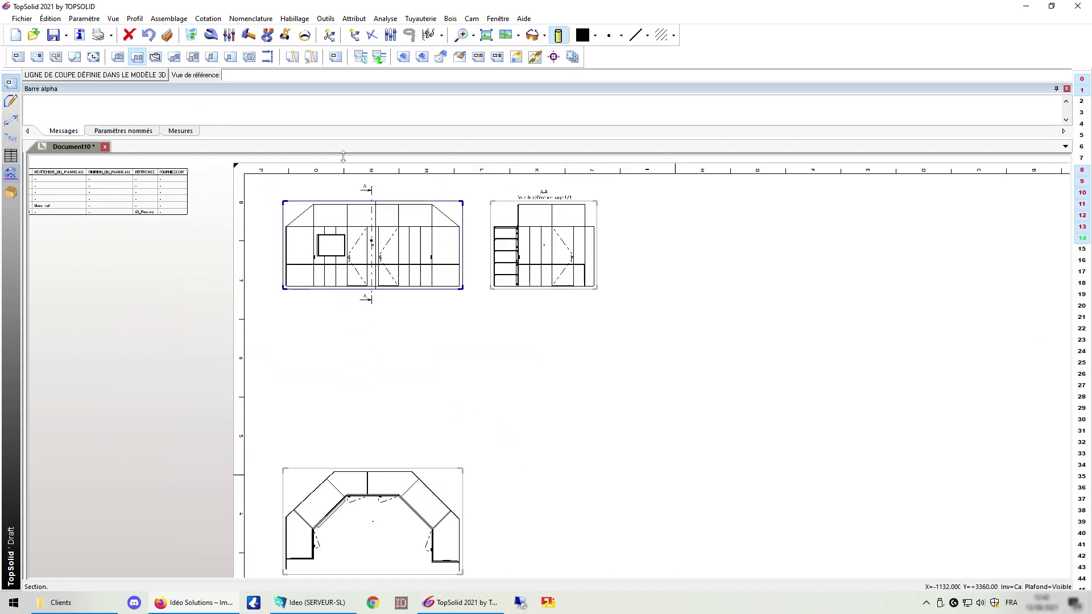
pyautogui.click(403, 210)
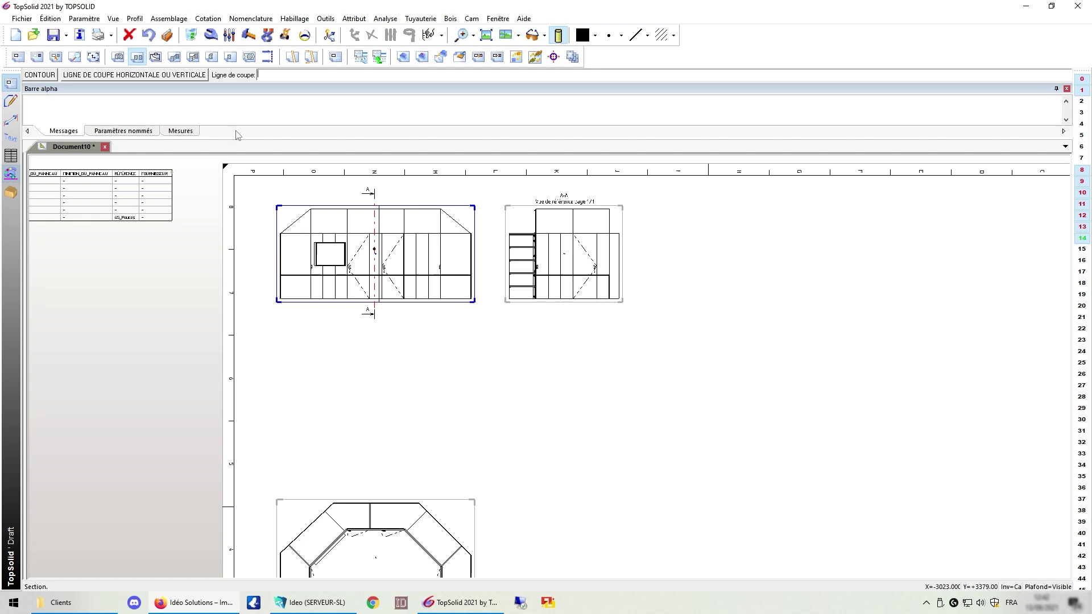
pyautogui.scroll(2, 366, 233)
pyautogui.click(380, 222)
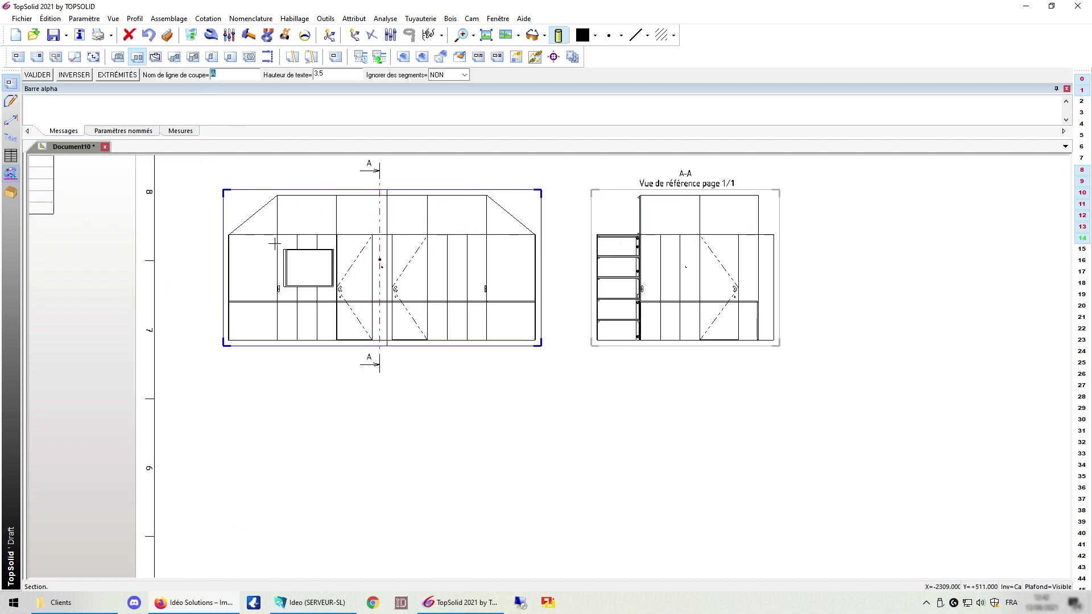
pyautogui.press('Return')
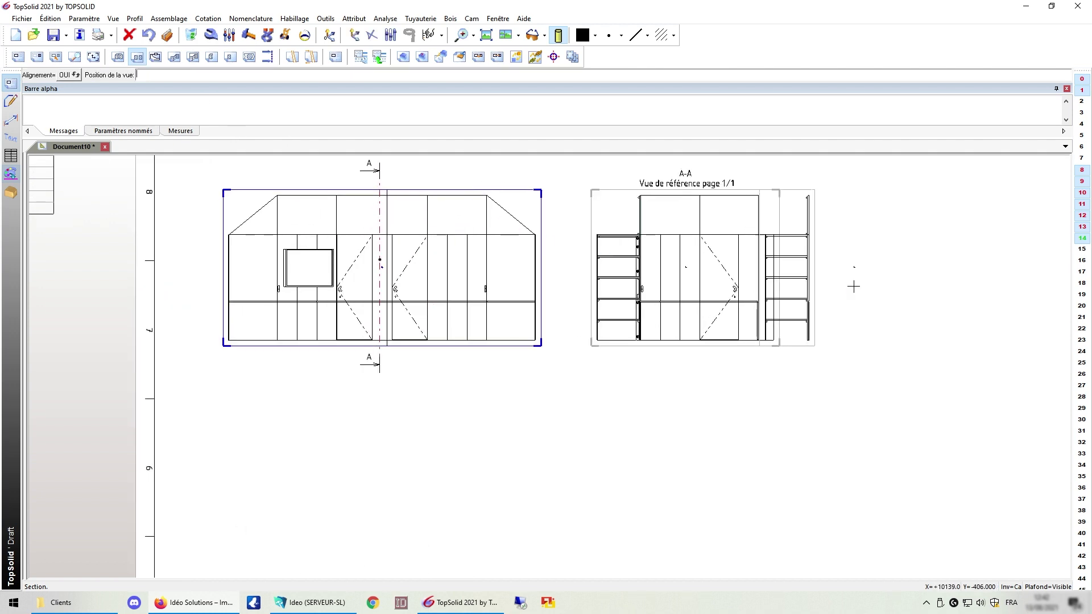
pyautogui.click(905, 285)
# Compare the new section with the A-A cut view, and locate the cut position on the plan view
pyautogui.scroll(3, 881, 267)
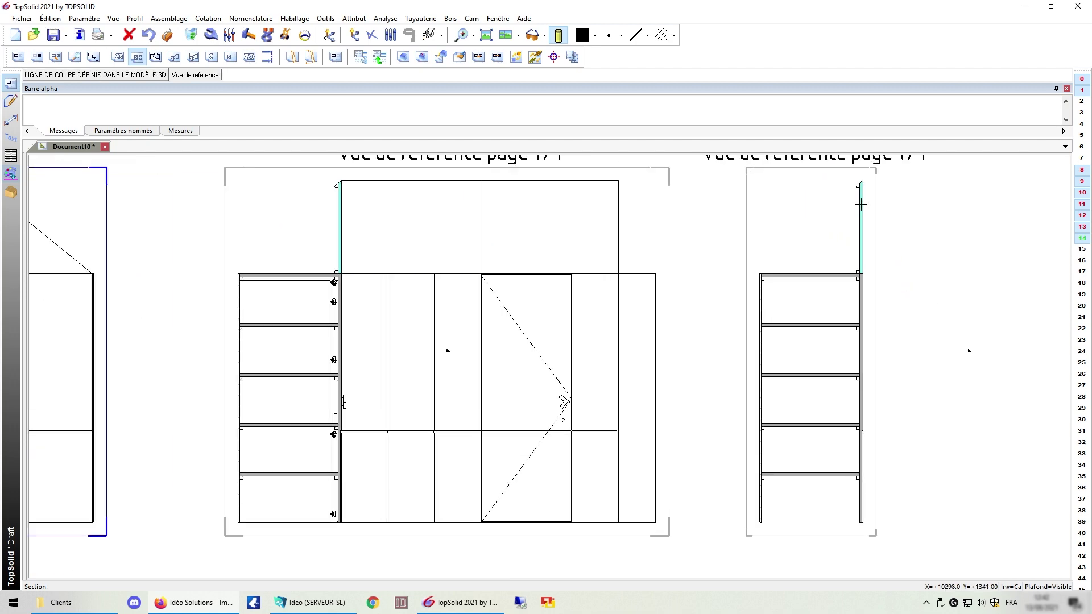
pyautogui.scroll(-5, 684, 310)
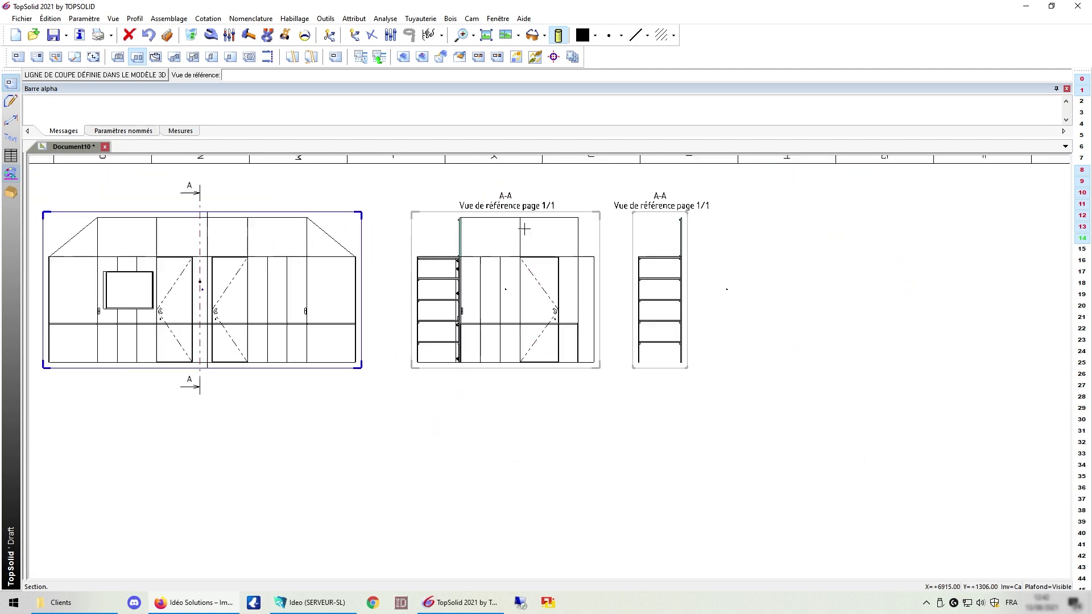
pyautogui.scroll(6, 388, 507)
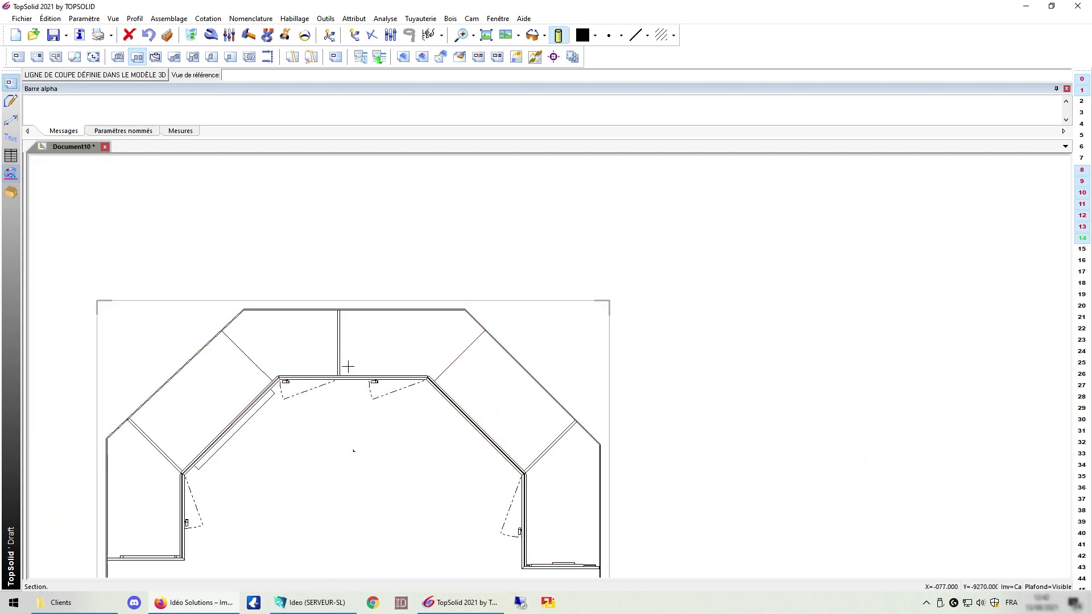
pyautogui.scroll(-4, 318, 449)
pyautogui.scroll(-3, 327, 463)
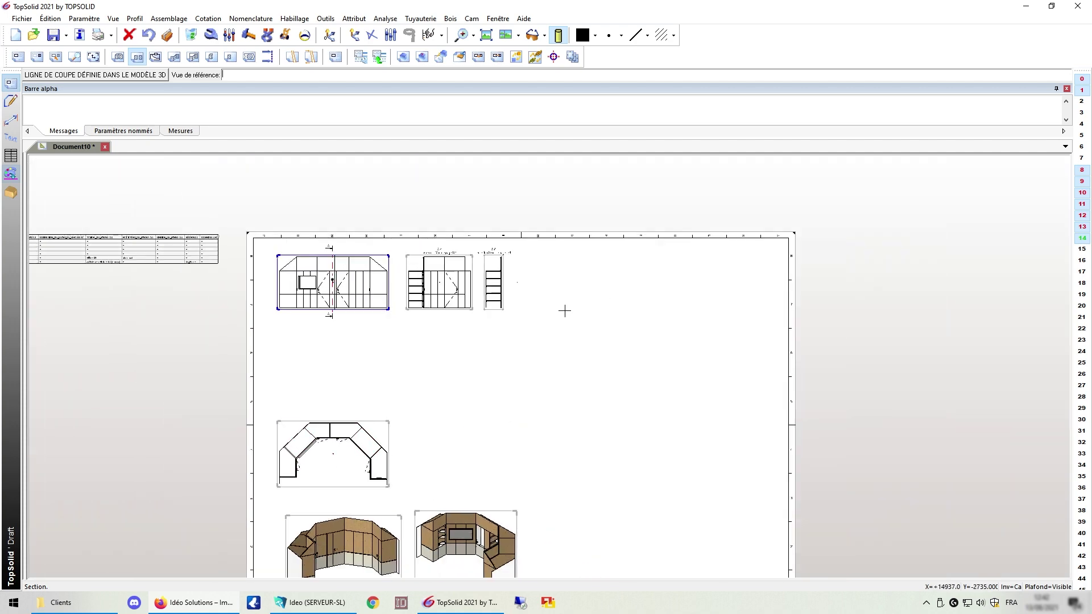
pyautogui.scroll(6, 566, 312)
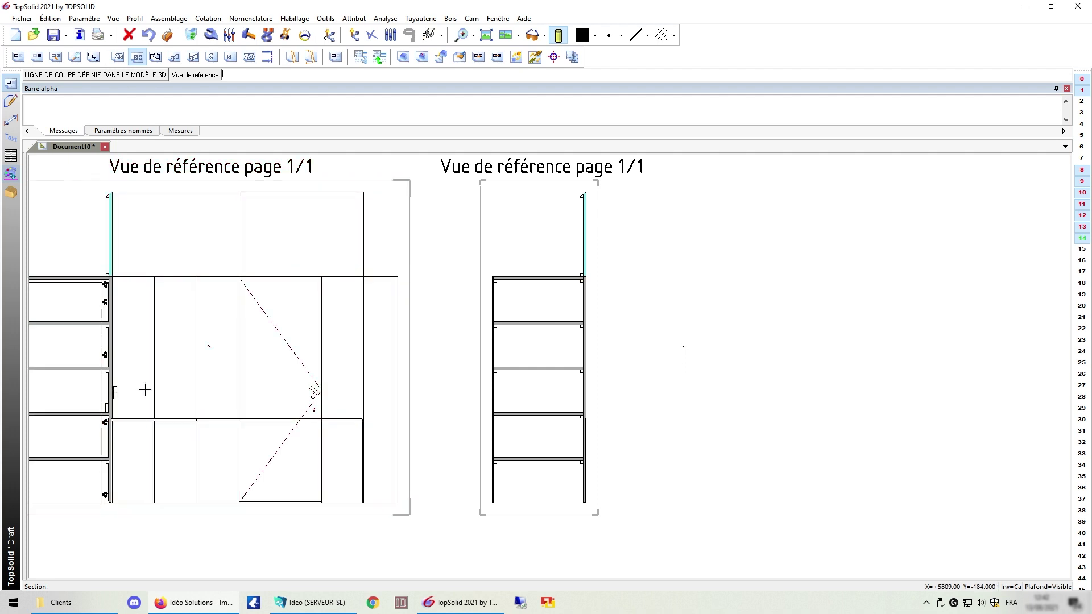
pyautogui.scroll(-3, 535, 327)
pyautogui.scroll(-2, 535, 327)
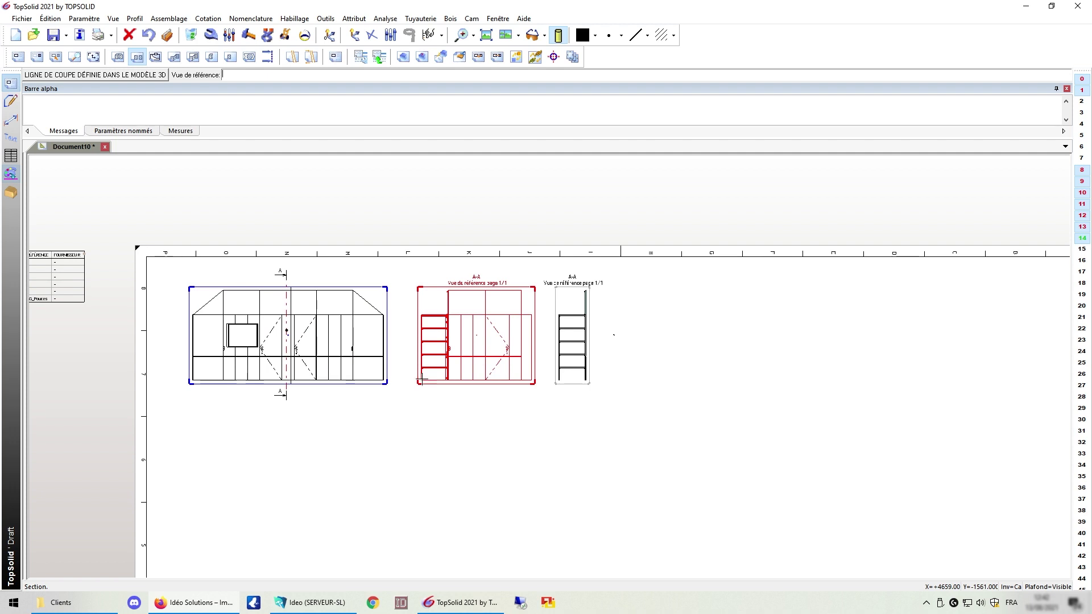
# Create a local cut (Coupe locale) on the front elevation, bounded by a rectangle over the upper part of the second door, using the door's edge as depth reference
pyautogui.click(155, 56)
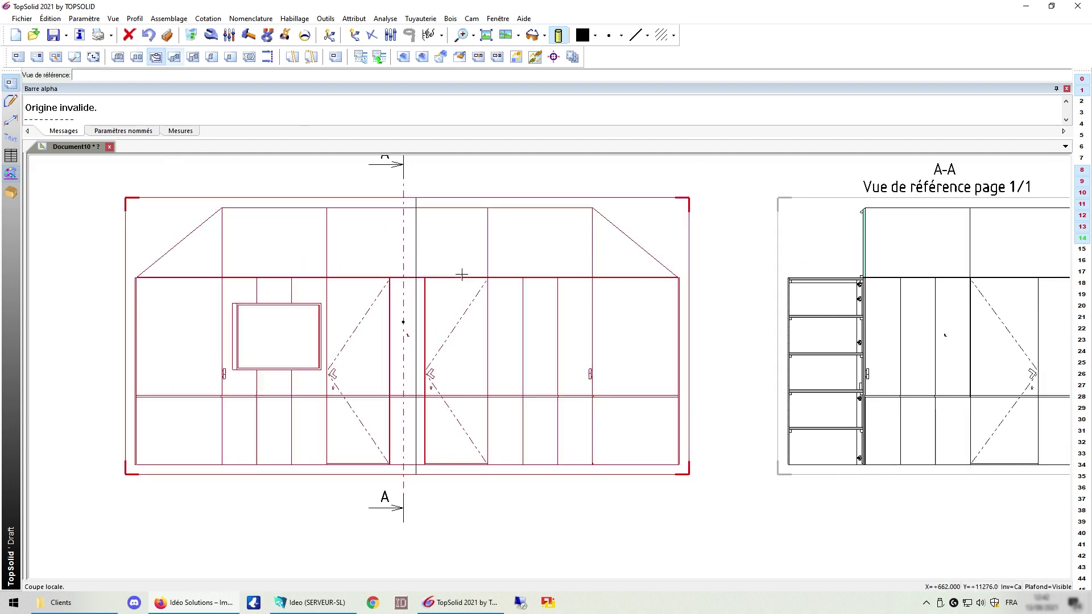
pyautogui.click(462, 276)
pyautogui.click(33, 75)
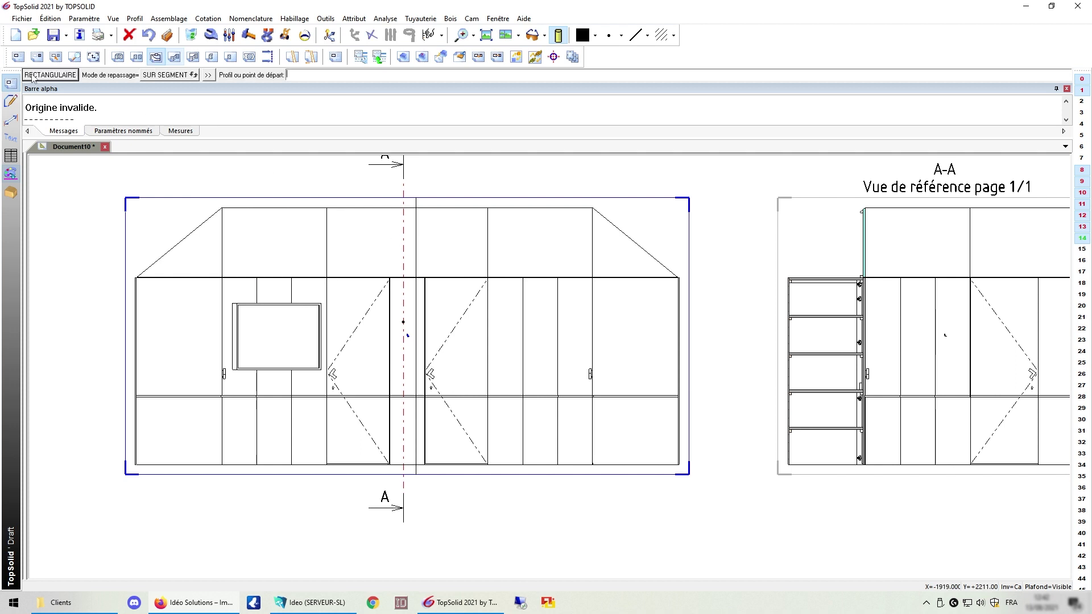
pyautogui.click(421, 271)
pyautogui.click(504, 341)
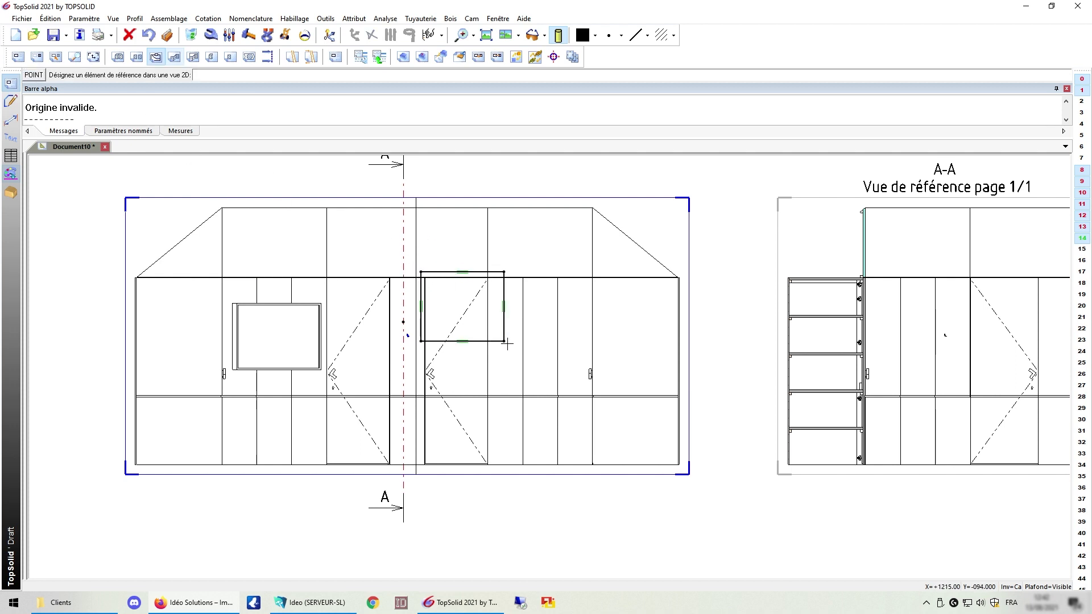
pyautogui.click(488, 287)
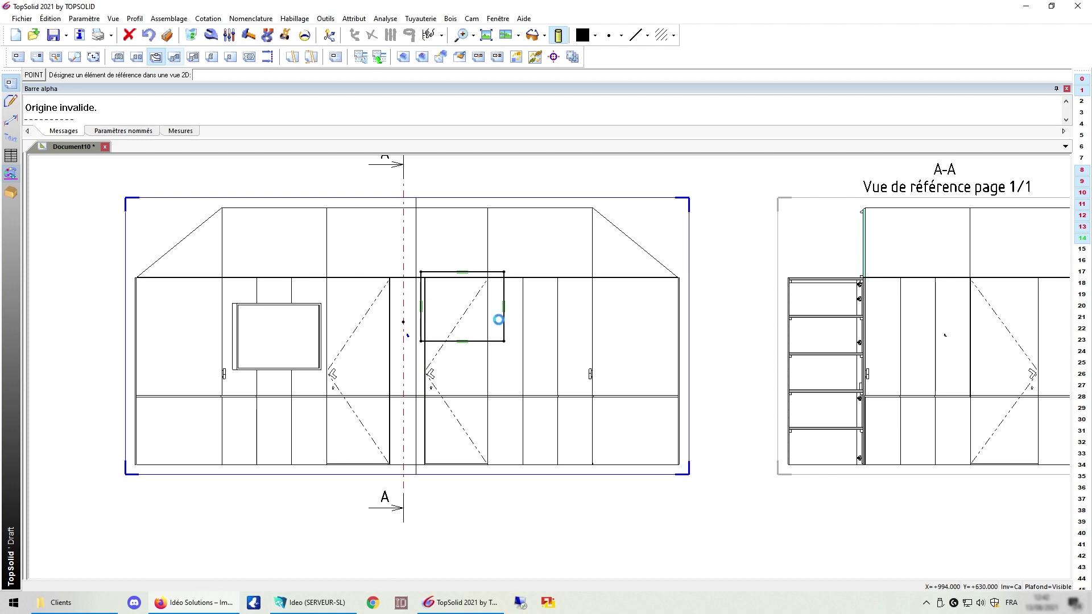
pyautogui.scroll(5, 499, 277)
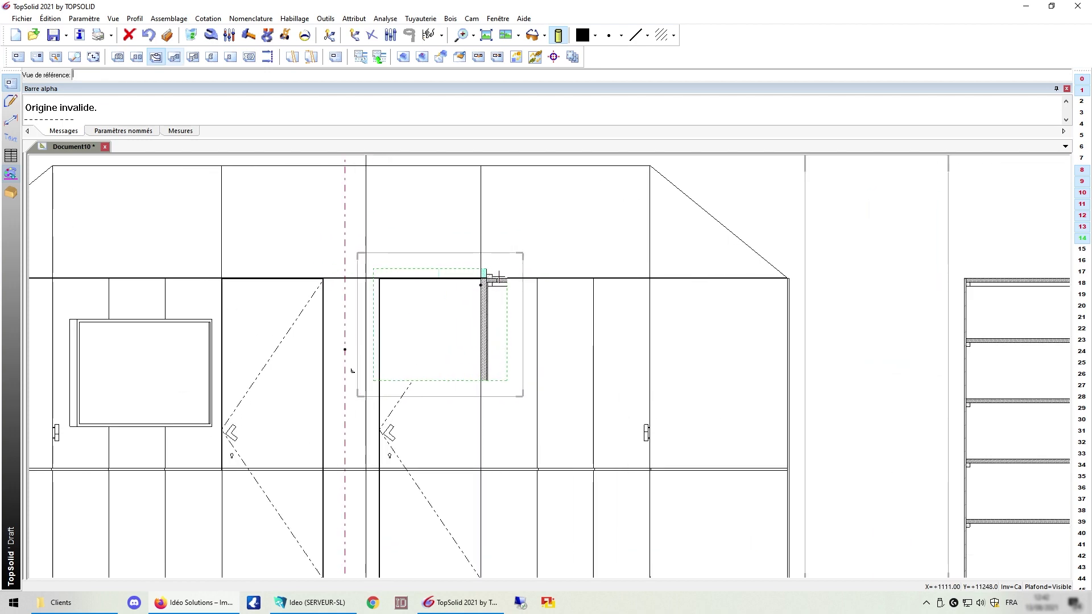
pyautogui.scroll(2, 499, 277)
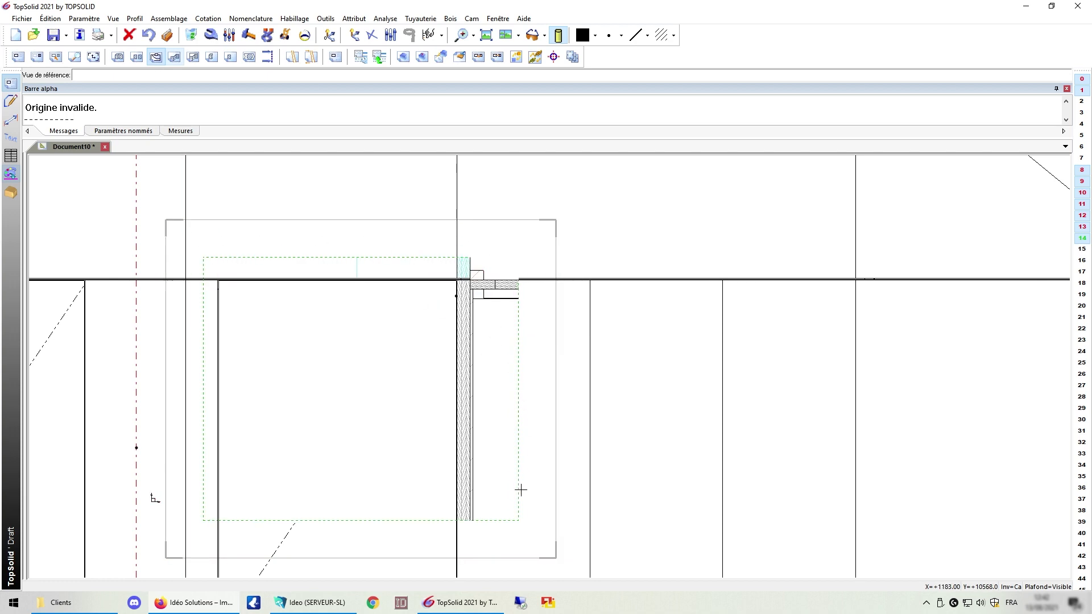
# Start a partial cut of the front elevation with a vertical cut line about 1037 long, between the two doors from above the horizontal joint to below the base
pyautogui.scroll(-5, 391, 288)
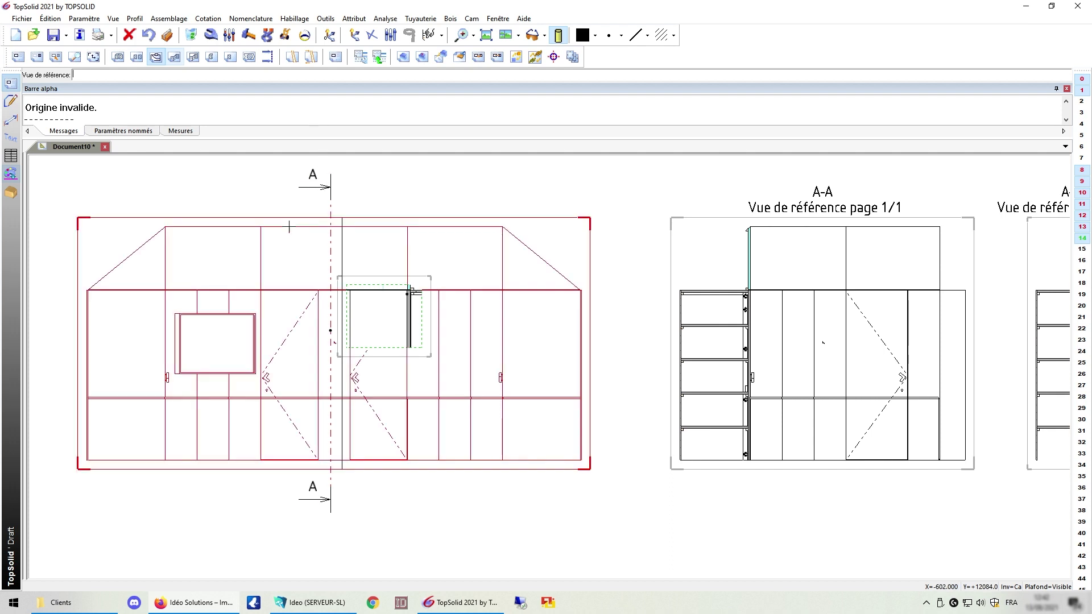
pyautogui.scroll(-3, 294, 228)
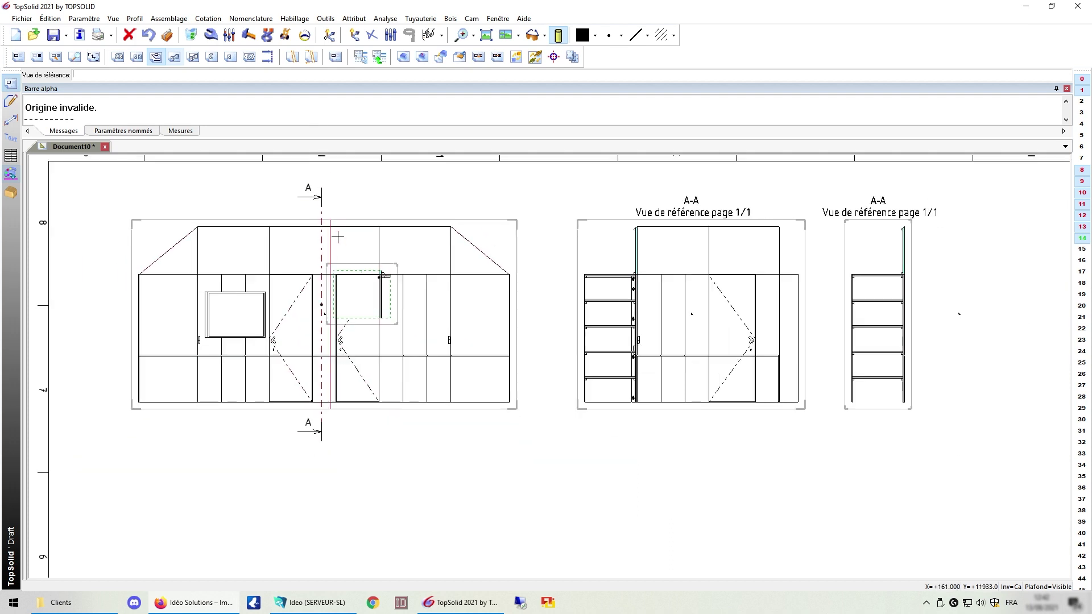
pyautogui.click(331, 116)
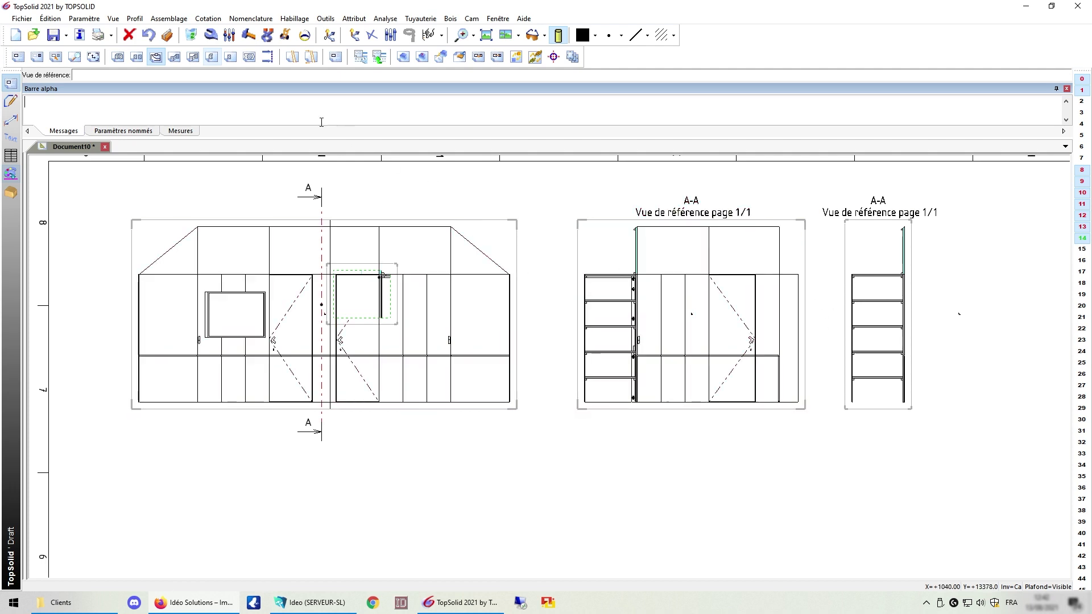
pyautogui.click(212, 58)
pyautogui.click(417, 270)
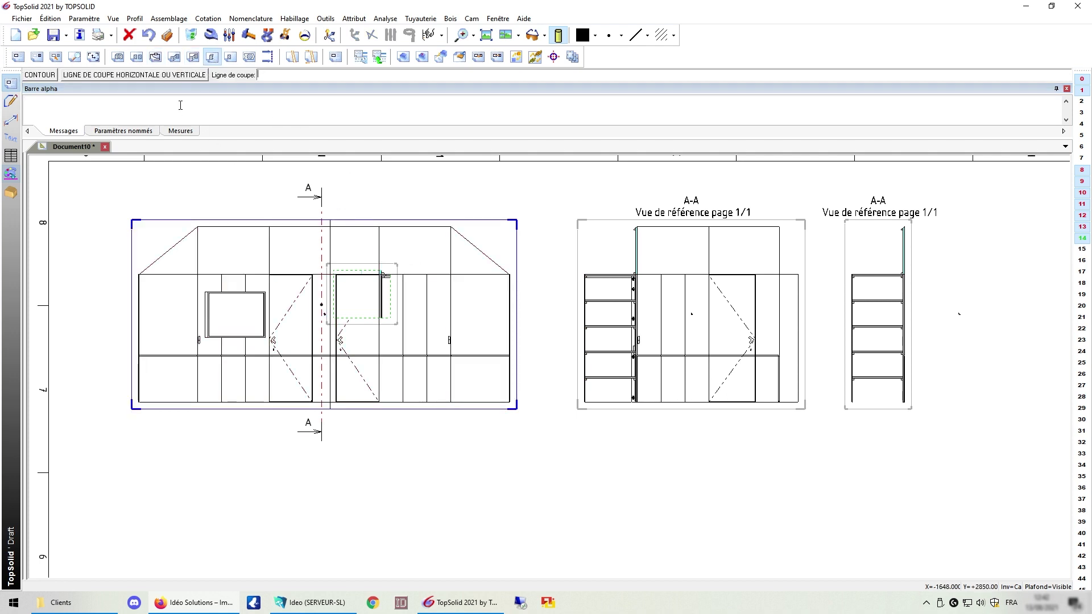
pyautogui.click(176, 78)
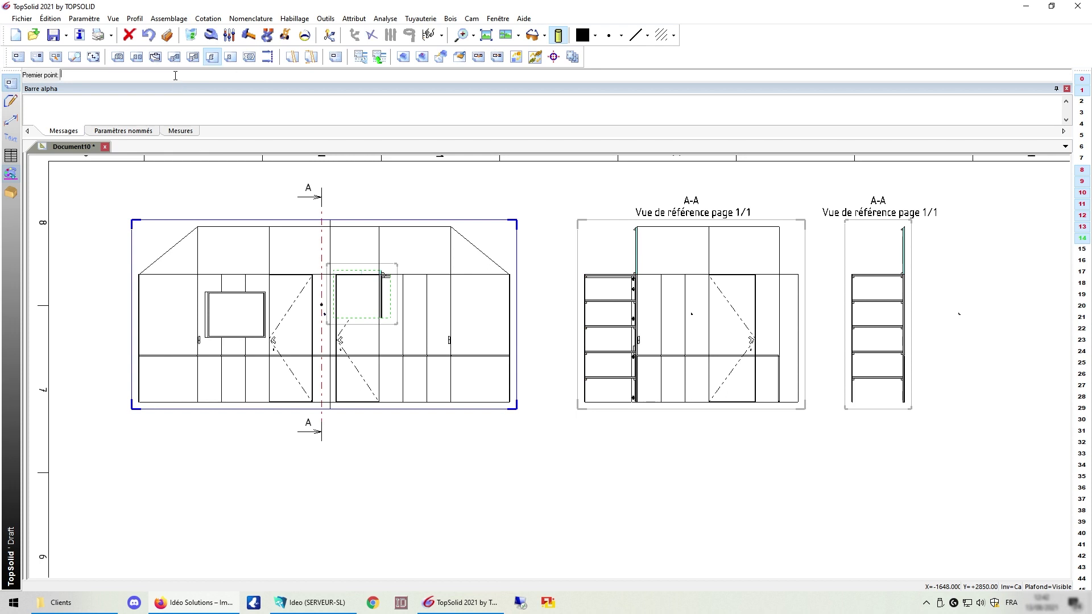
pyautogui.scroll(1, 459, 277)
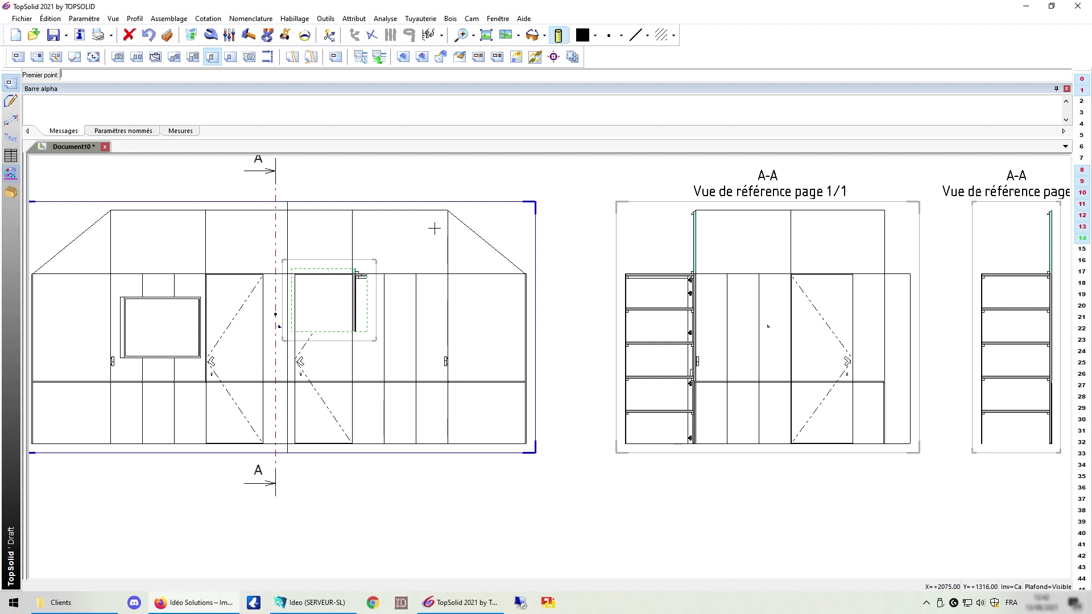
pyautogui.scroll(-2, 443, 233)
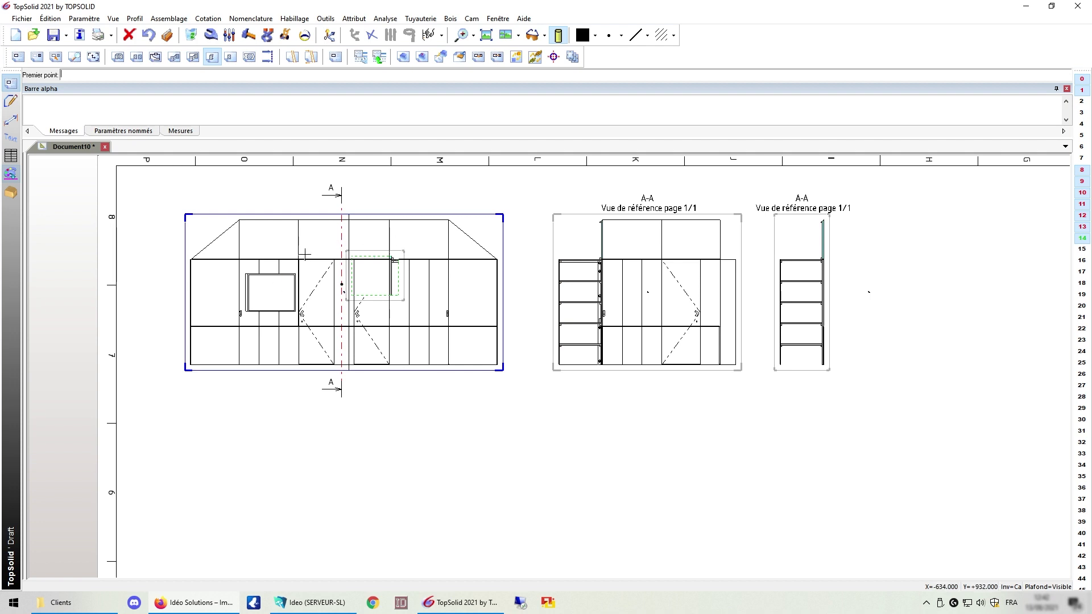
pyautogui.scroll(1, 306, 280)
pyautogui.scroll(1, 389, 343)
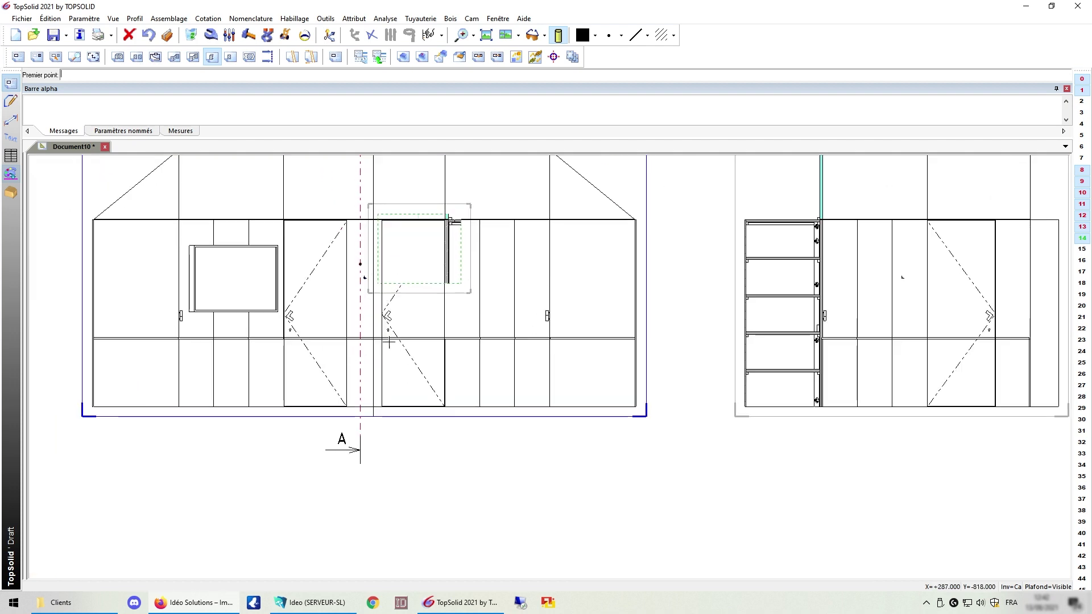
pyautogui.scroll(2, 382, 361)
pyautogui.click(361, 311)
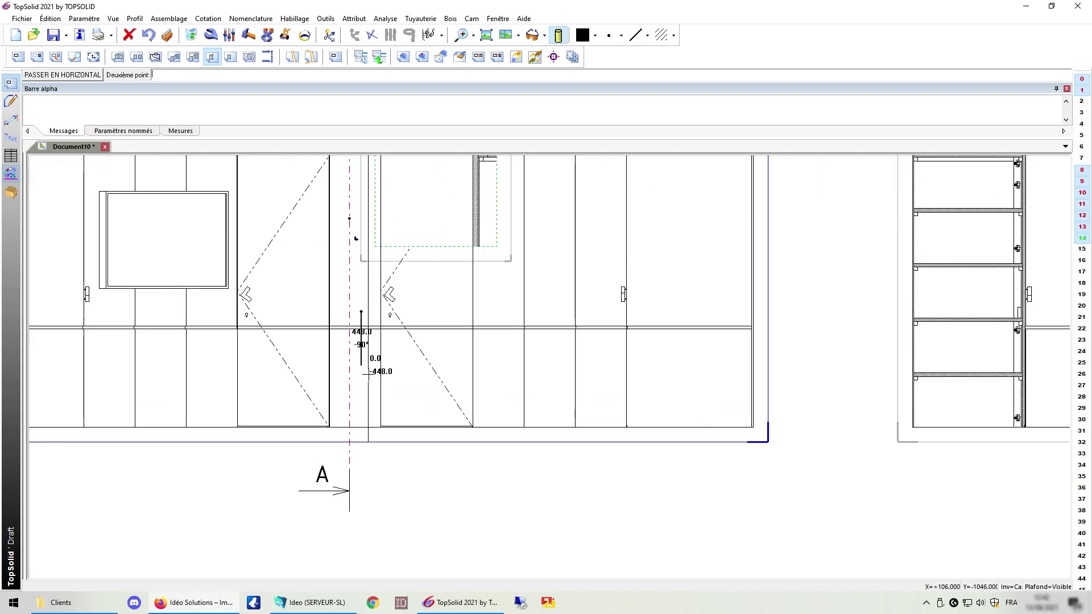
pyautogui.click(361, 437)
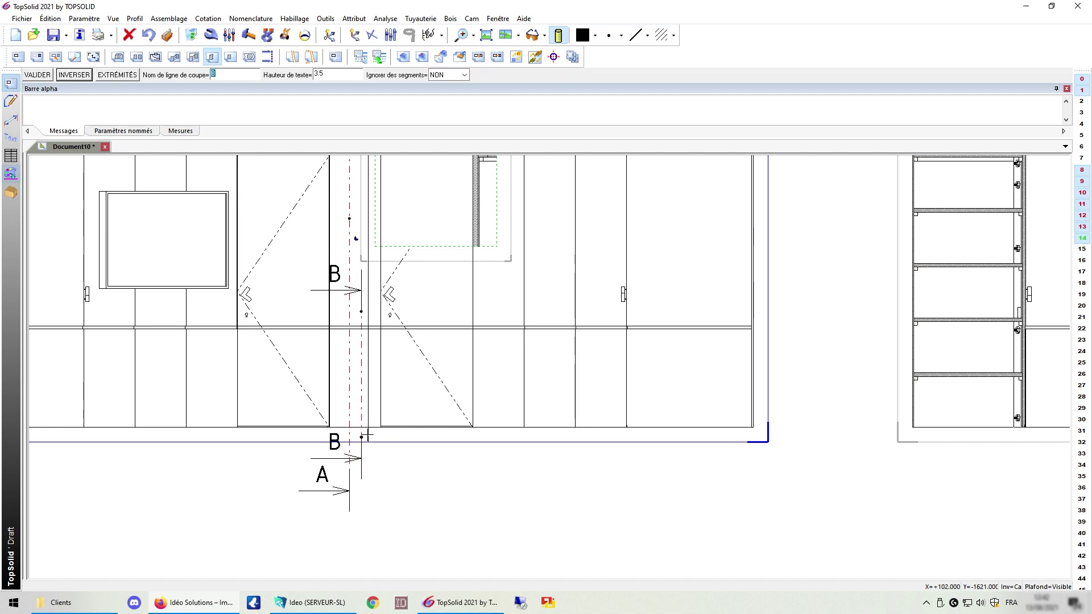
pyautogui.scroll(-3, 375, 435)
pyautogui.press('Return')
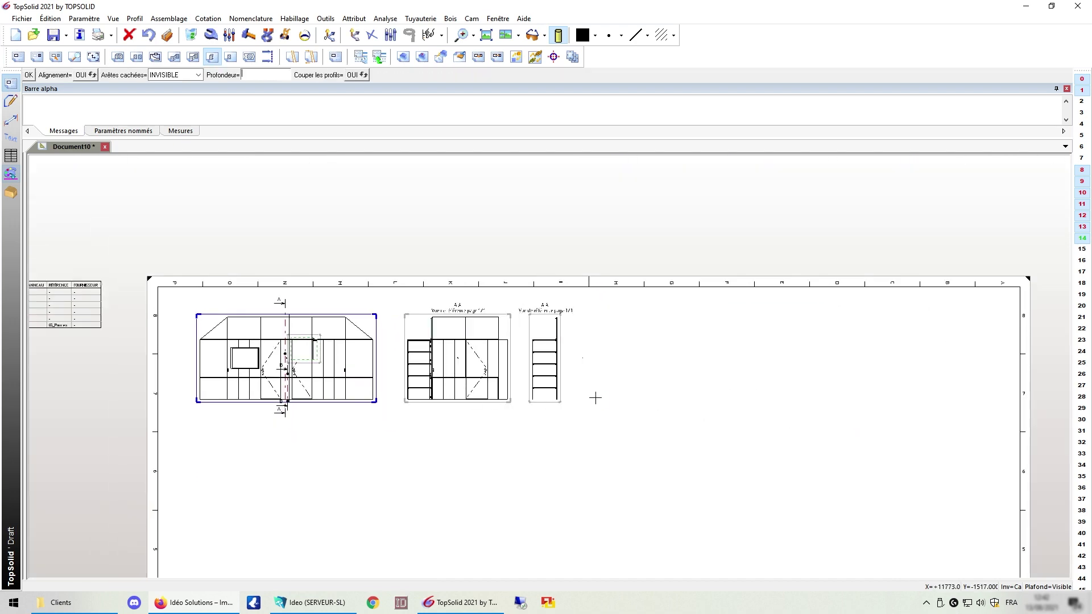
# Place the aligned partial cut view with invisible hidden edges beyond the A-A section, cutting profiles
pyautogui.scroll(2, 595, 398)
pyautogui.press('Return')
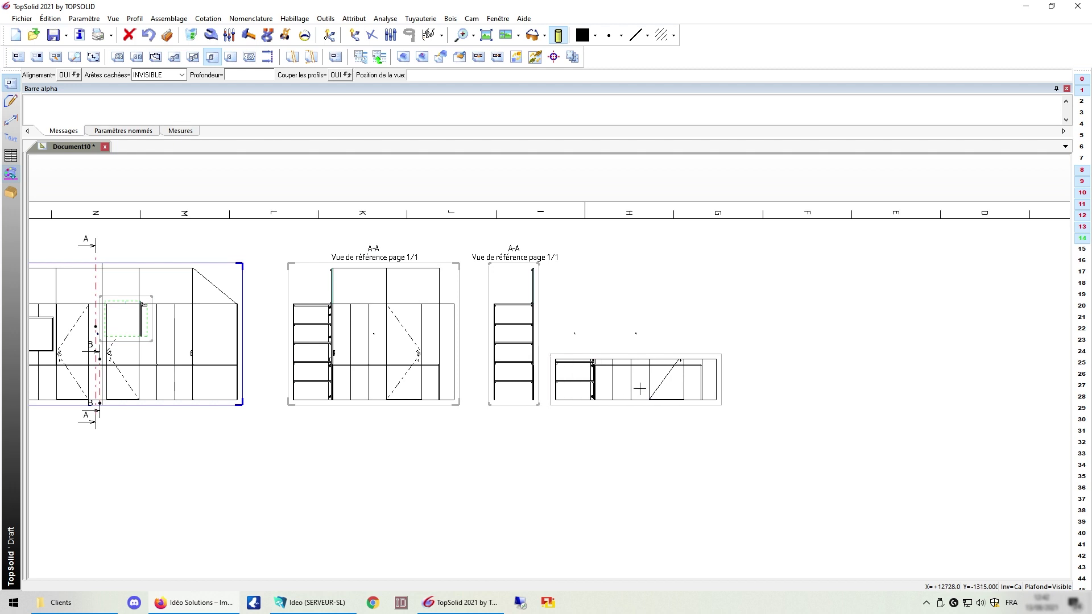
pyautogui.click(653, 387)
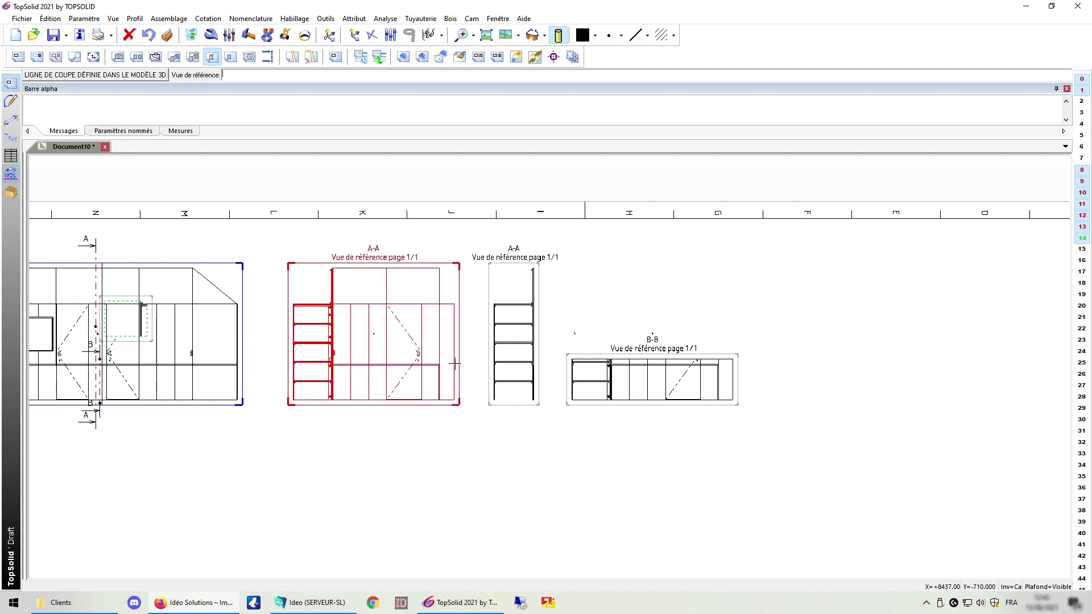
pyautogui.click(230, 58)
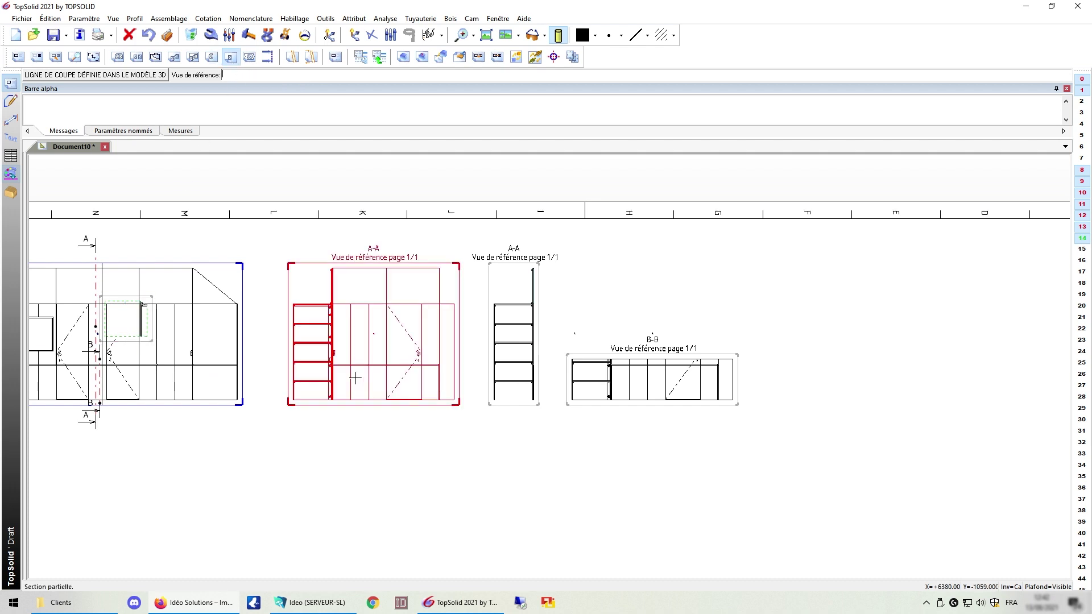
pyautogui.click(103, 375)
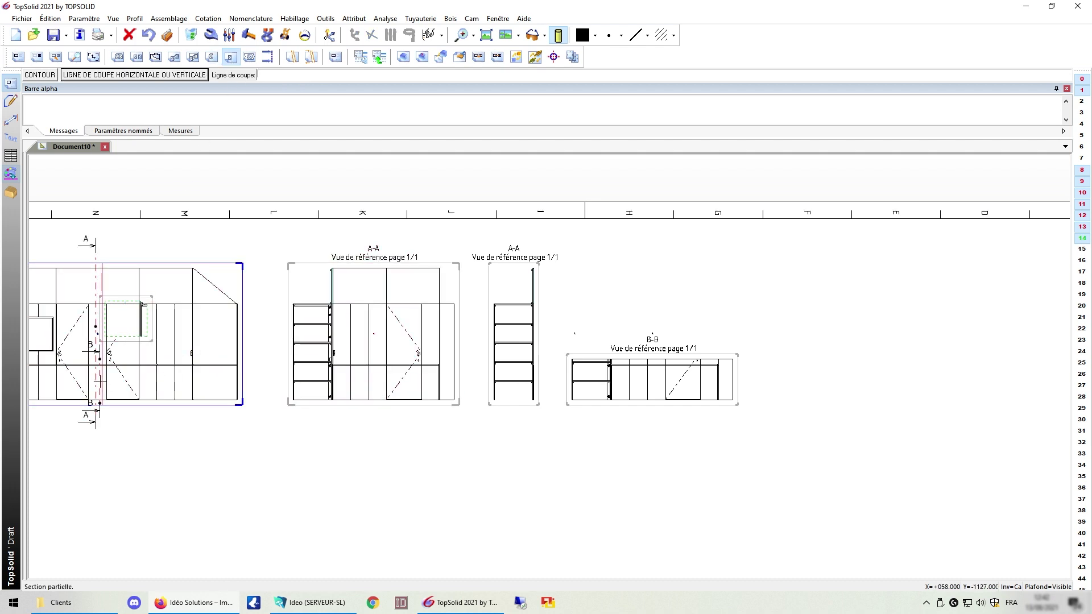
pyautogui.click(101, 380)
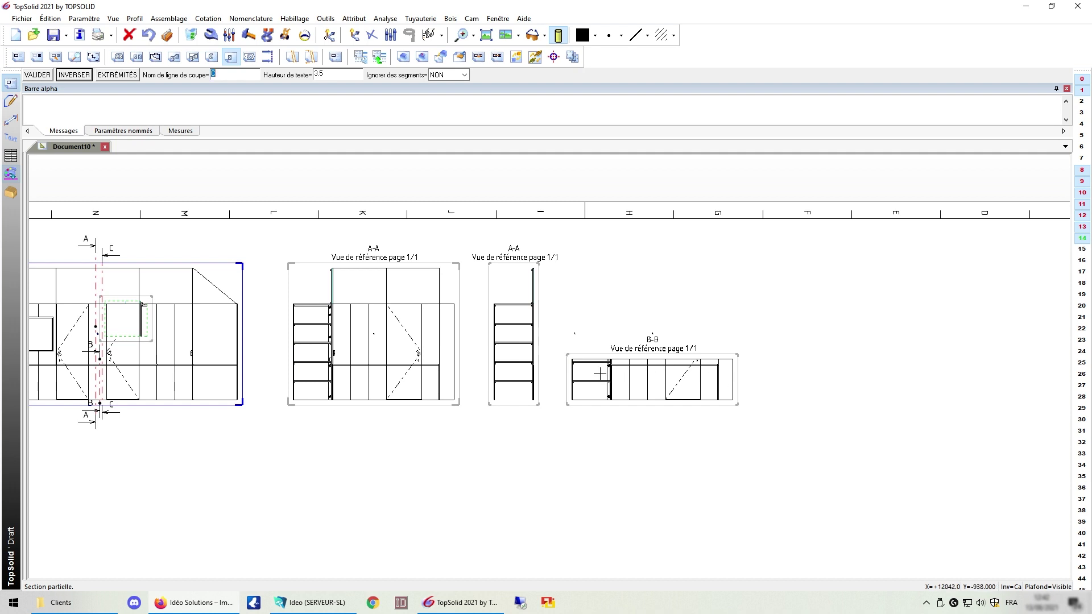
pyautogui.press('Escape')
# Define a vertical cut line for a partial section (Section partielle) of the front elevation, snapping both ends to cut line B
pyautogui.scroll(3, 245, 290)
pyautogui.click(242, 289)
pyautogui.click(121, 76)
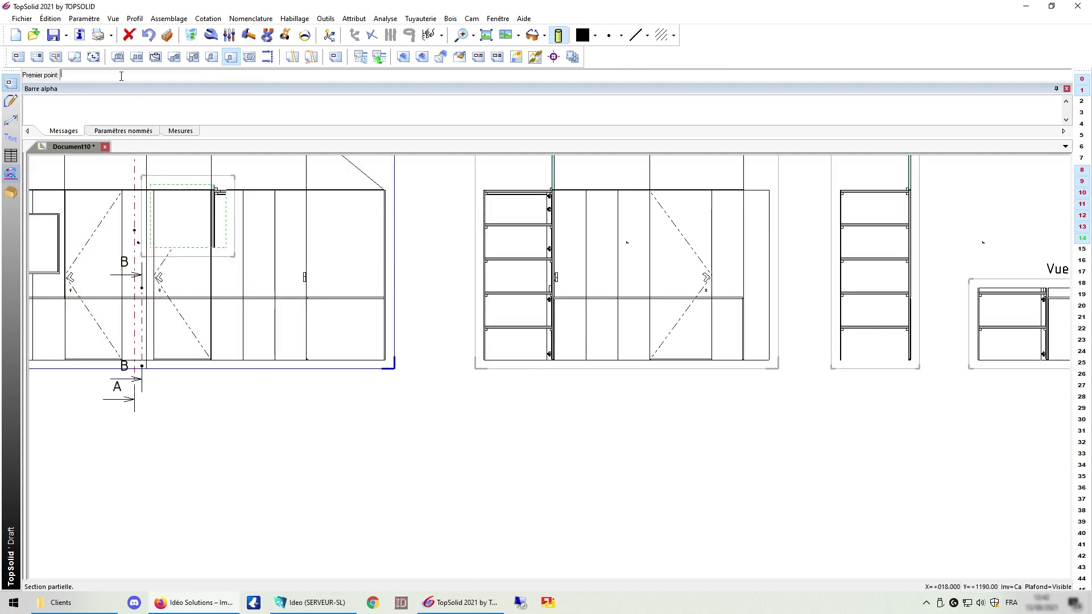
pyautogui.click(142, 288)
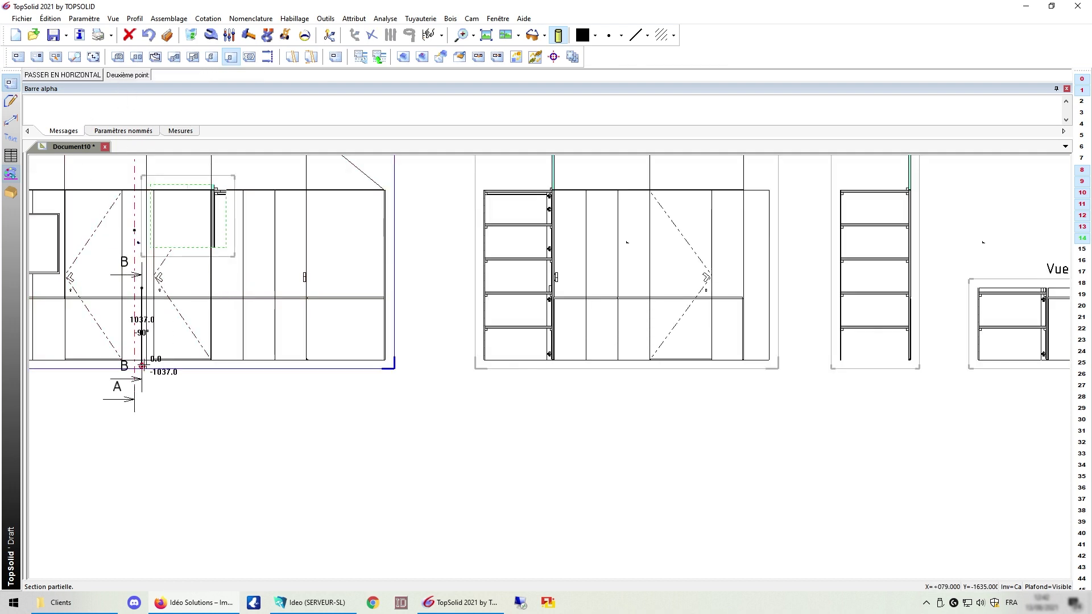
pyautogui.click(142, 365)
pyautogui.press('Return')
# Place the partial section view, kept in alignment, beyond the B-B partial cut view
pyautogui.scroll(-5, 142, 342)
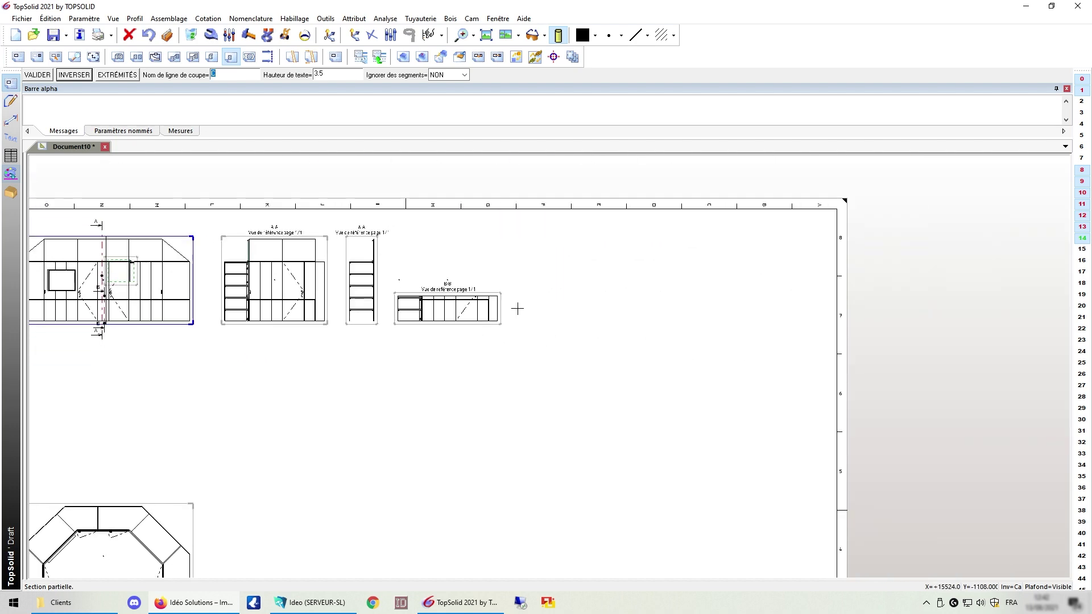
pyautogui.click(543, 308)
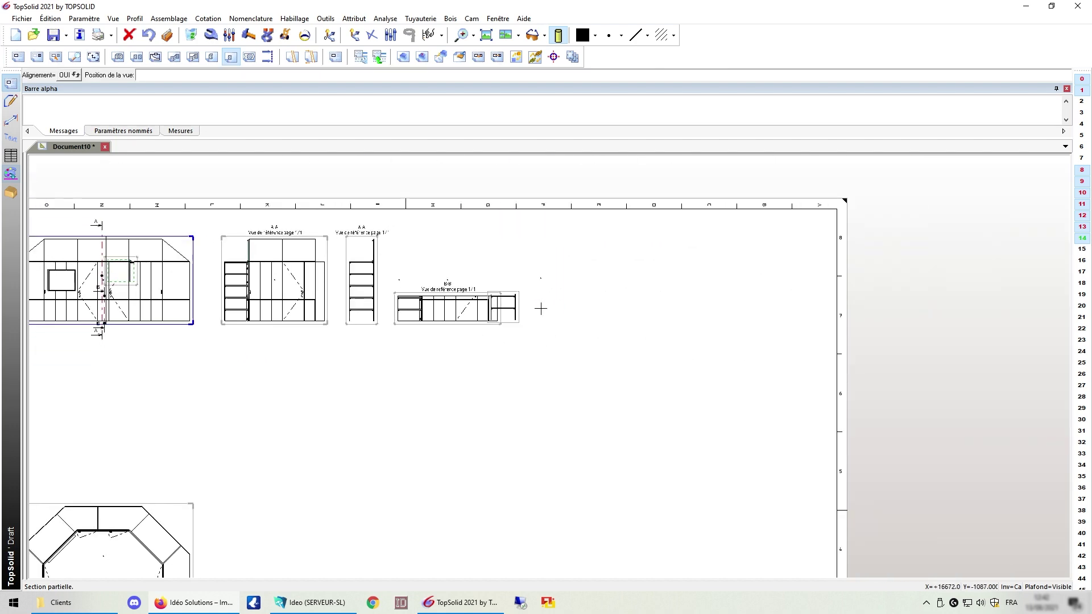
pyautogui.click(549, 315)
# Compare the partial section C-C with the B-B partial cut and the A-A views, and check their cut lines on the front elevation
pyautogui.scroll(5, 550, 314)
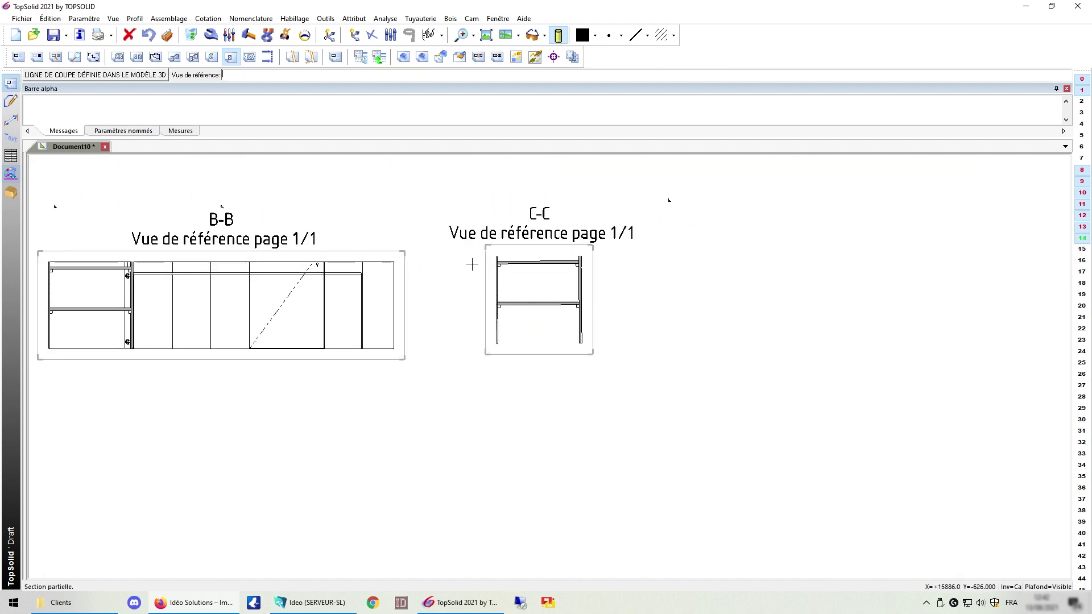
pyautogui.scroll(-3, 684, 314)
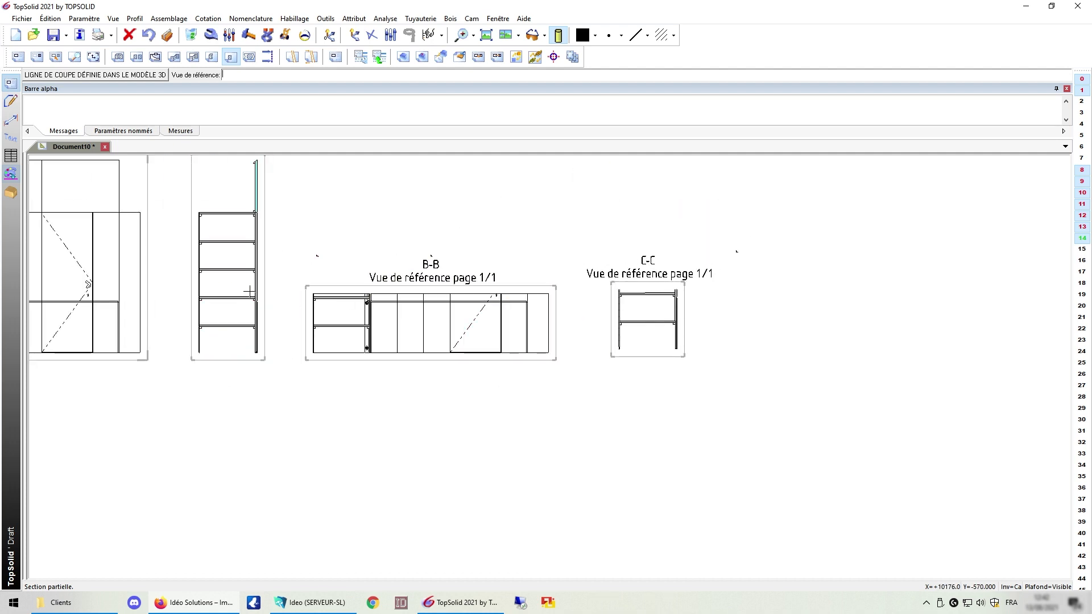
pyautogui.scroll(-5, 551, 296)
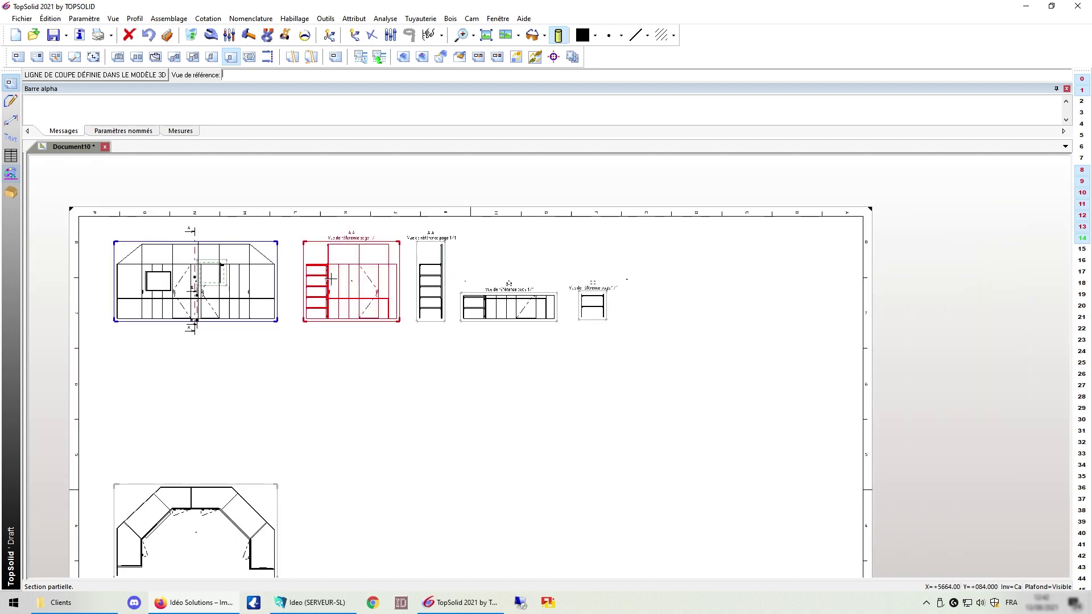
pyautogui.scroll(4, 171, 302)
pyautogui.scroll(2, 305, 296)
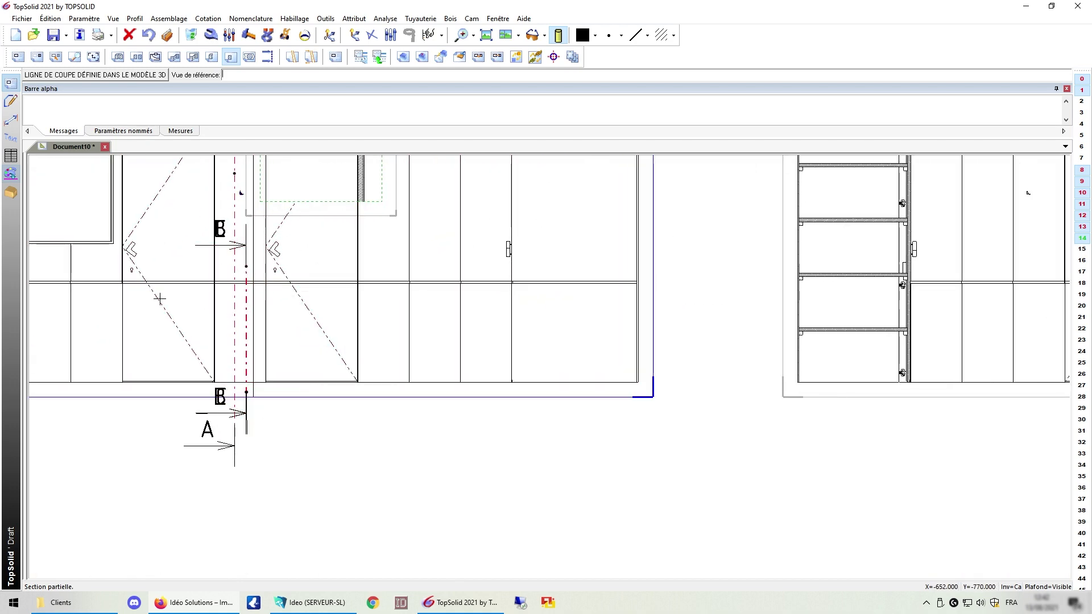
pyautogui.scroll(-3, 283, 353)
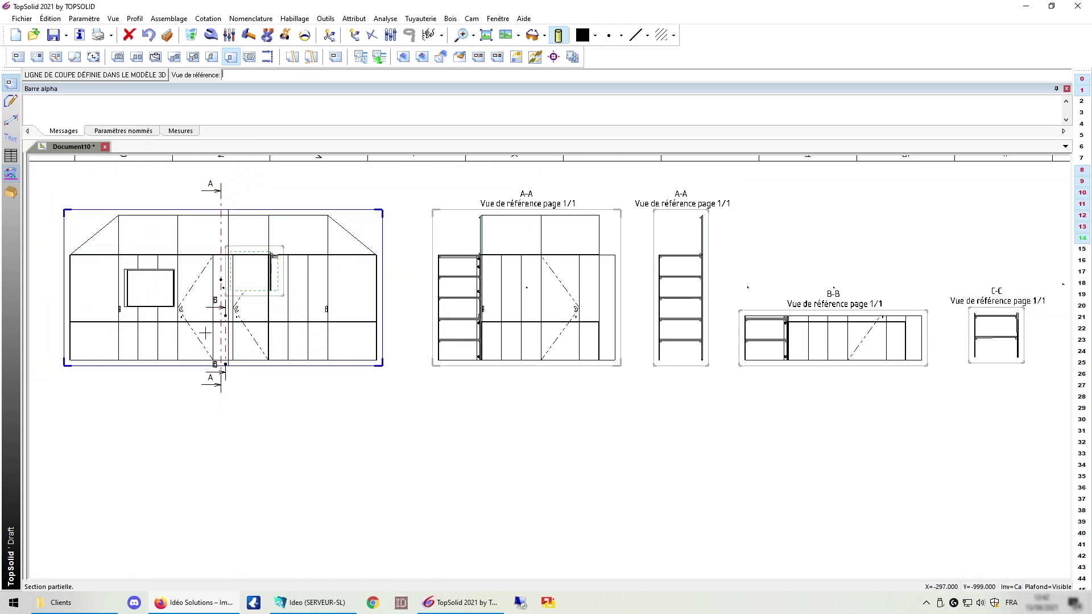
pyautogui.scroll(-2, 283, 353)
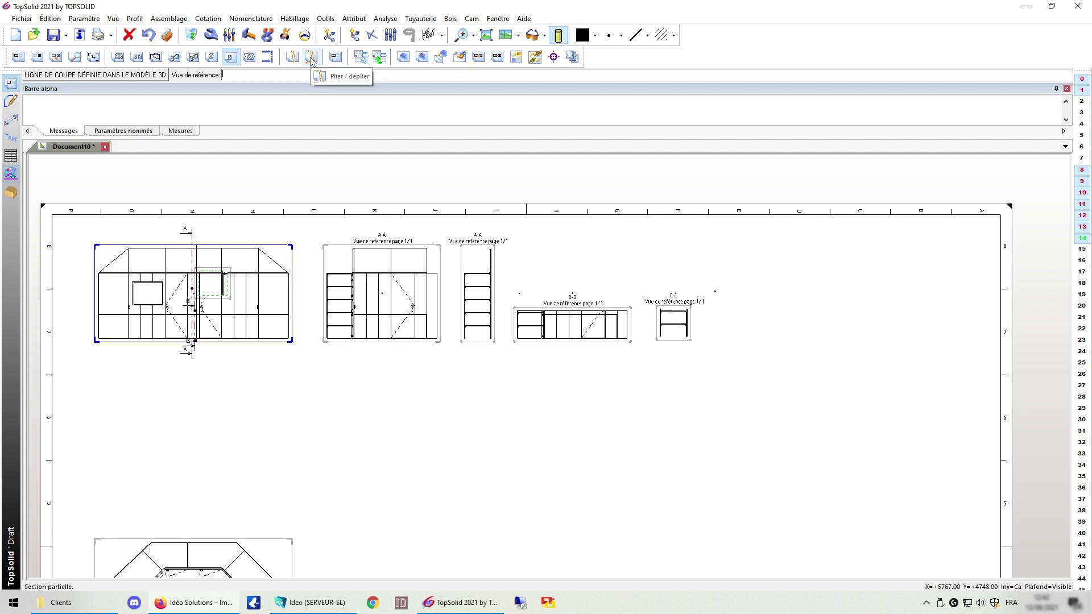
# Create a broken view (Vue interrompue) of the A-A cut view along X, removing the part between two parallel, slightly slanted full-height lines
pyautogui.scroll(2, 386, 351)
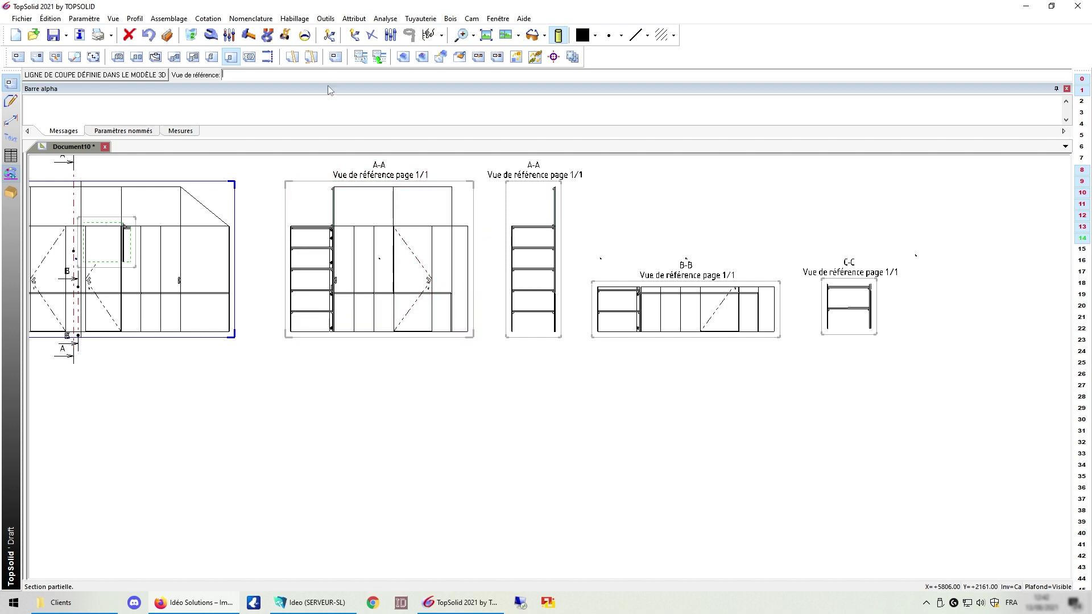
pyautogui.click(292, 59)
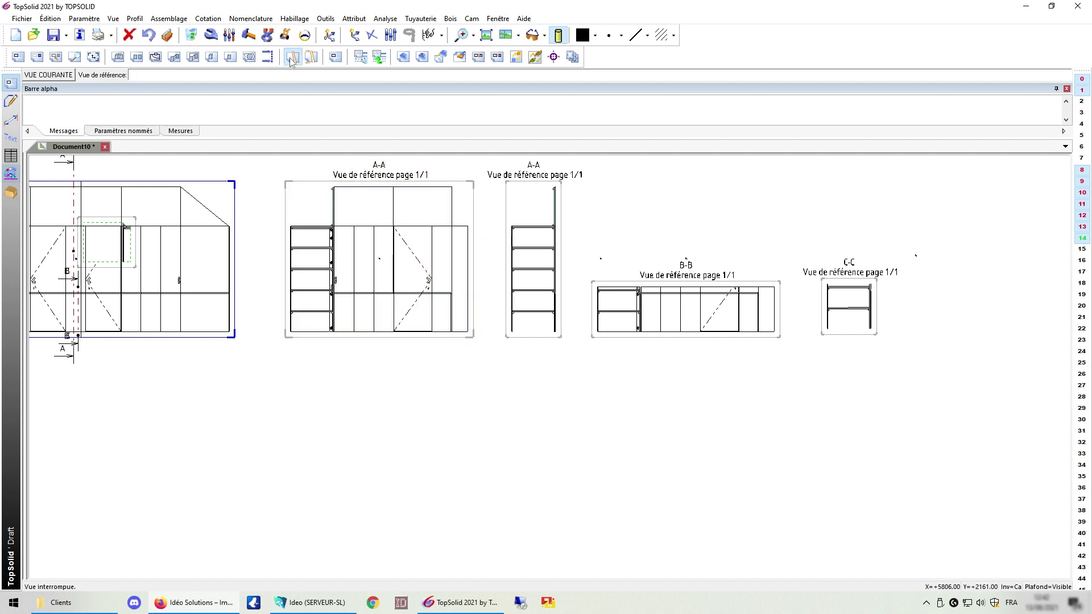
pyautogui.click(335, 249)
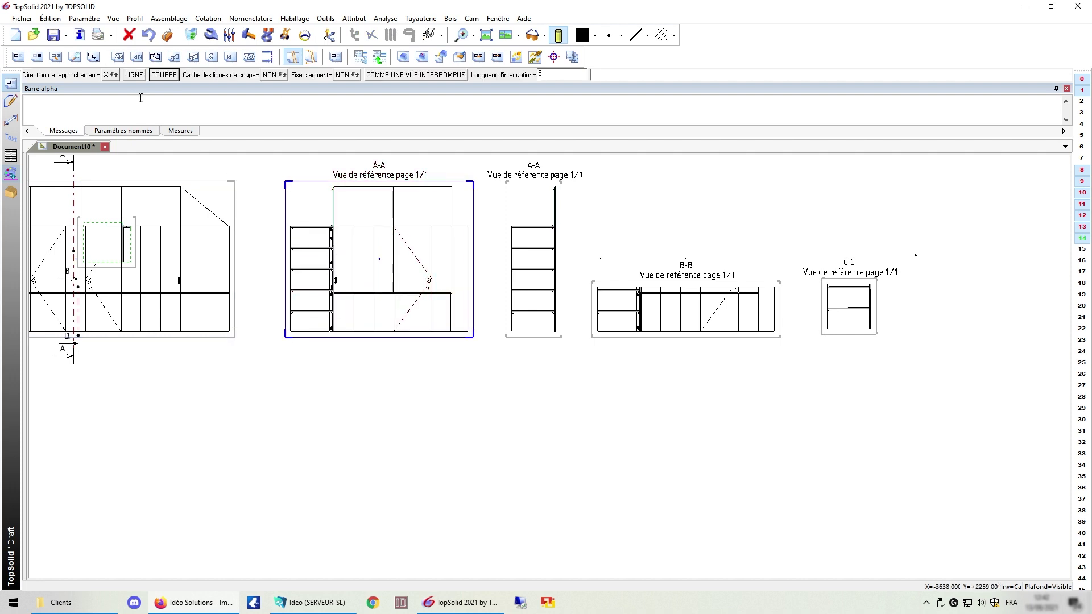
pyautogui.click(135, 75)
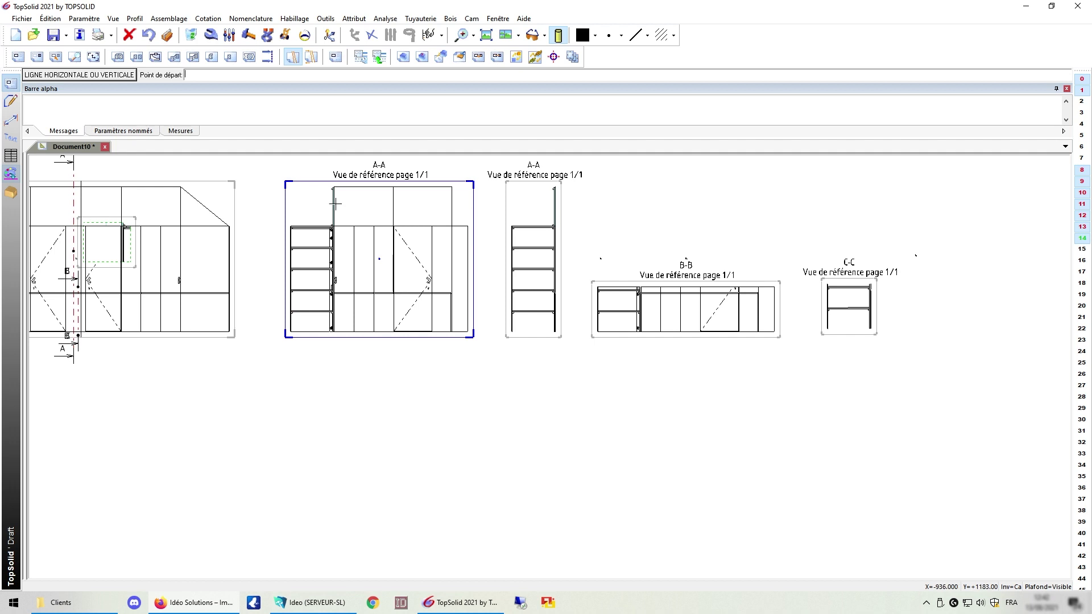
pyautogui.click(324, 184)
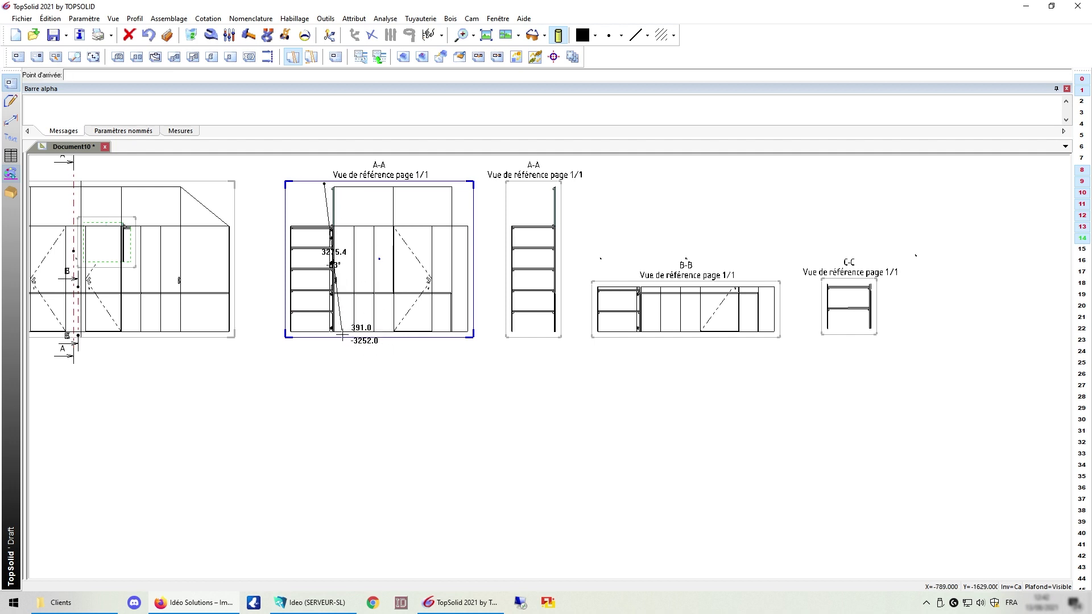
pyautogui.click(340, 337)
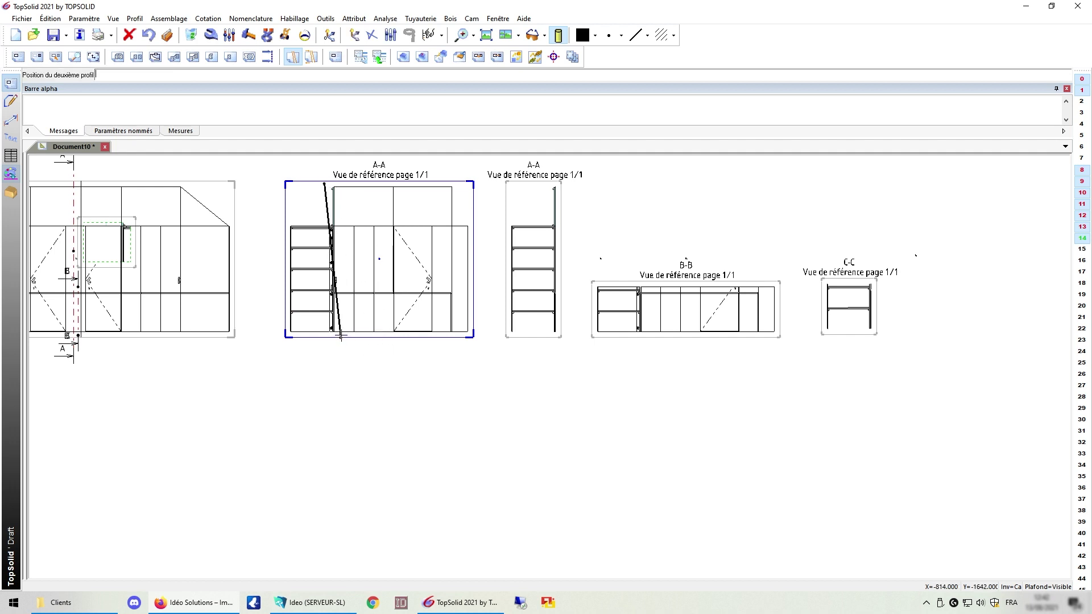
pyautogui.click(449, 312)
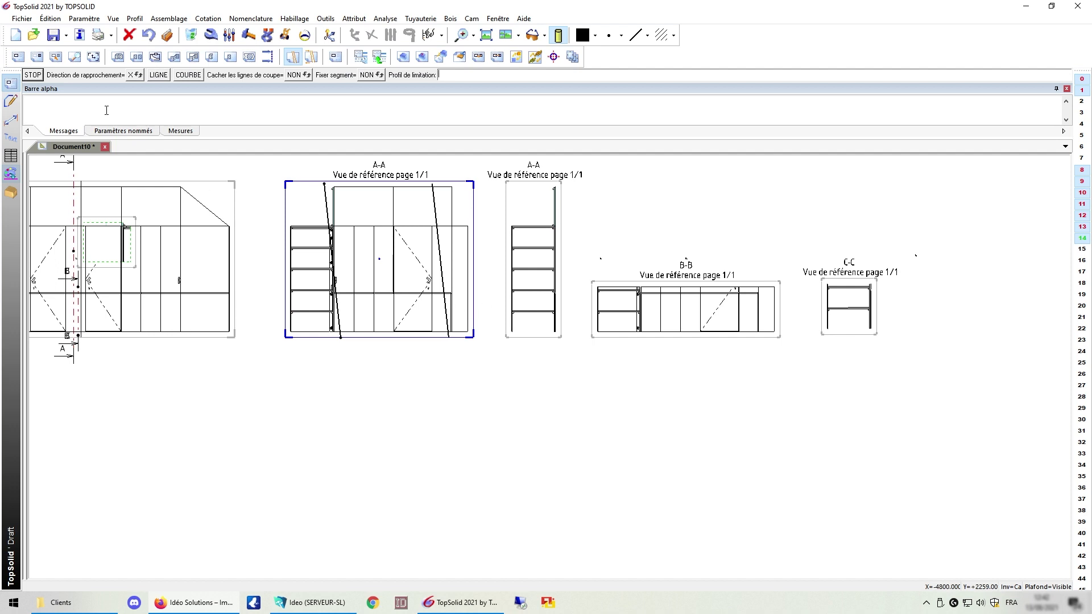
pyautogui.click(33, 75)
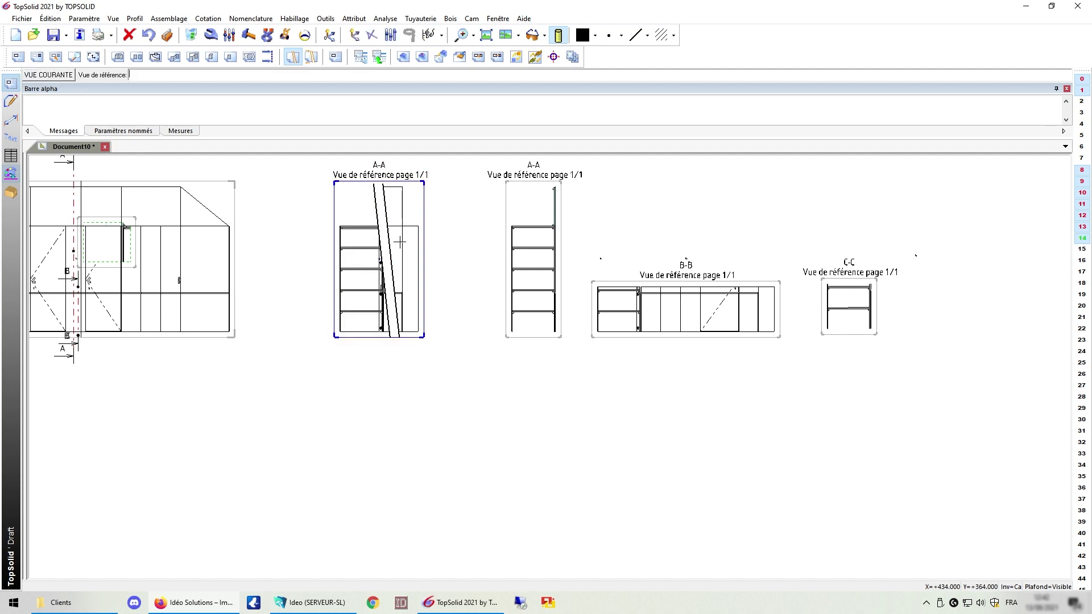
pyautogui.scroll(2, 352, 225)
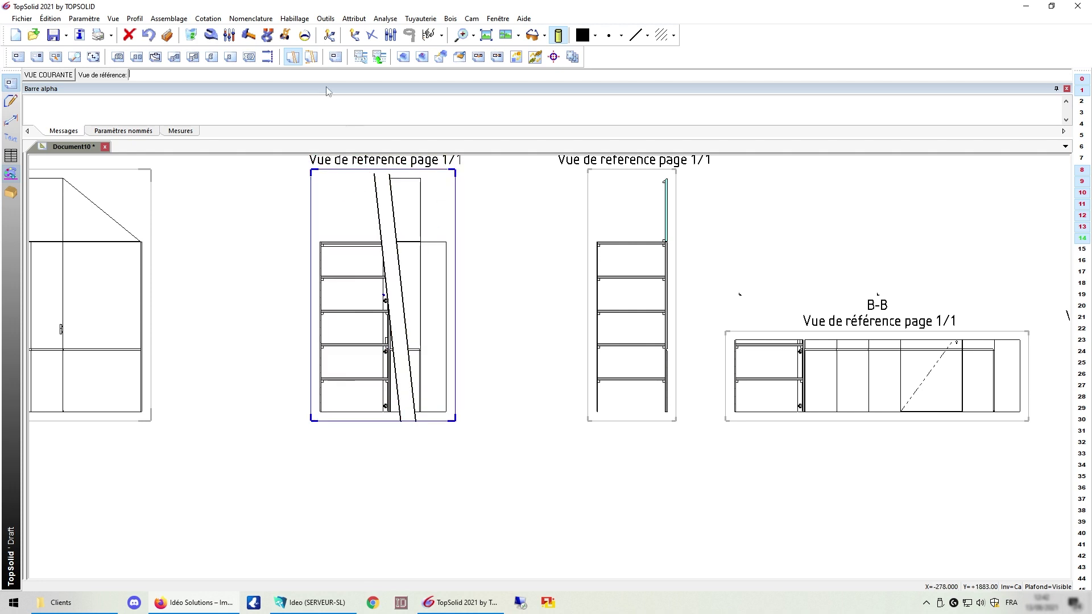
# Unfold the broken view (Plier / déplier) and give its two slanted break lines a thin dash-dot line style
pyautogui.click(379, 212)
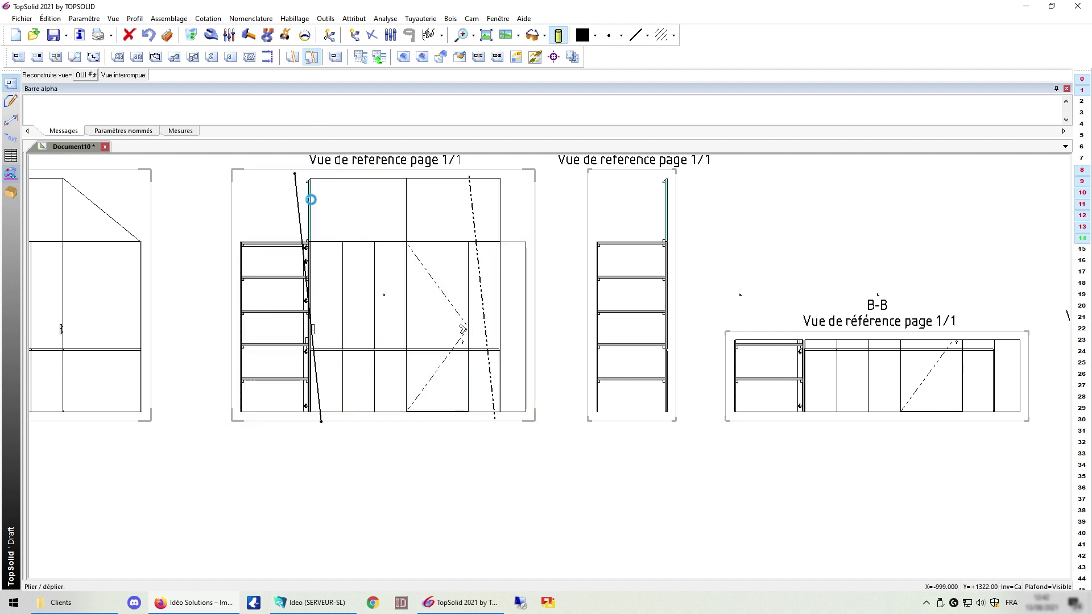
pyautogui.click(348, 217)
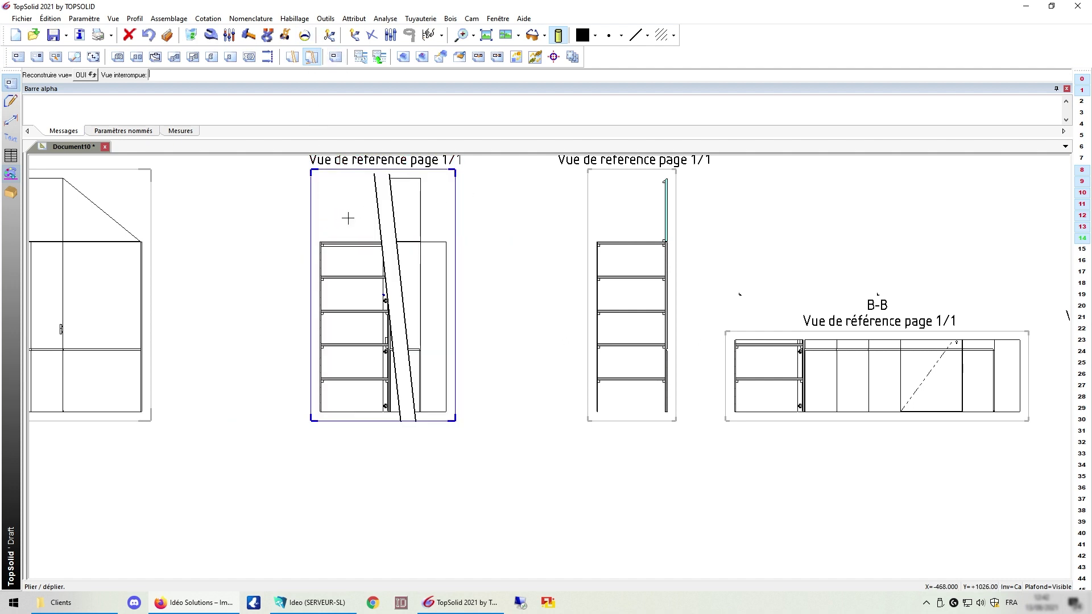
pyautogui.click(648, 36)
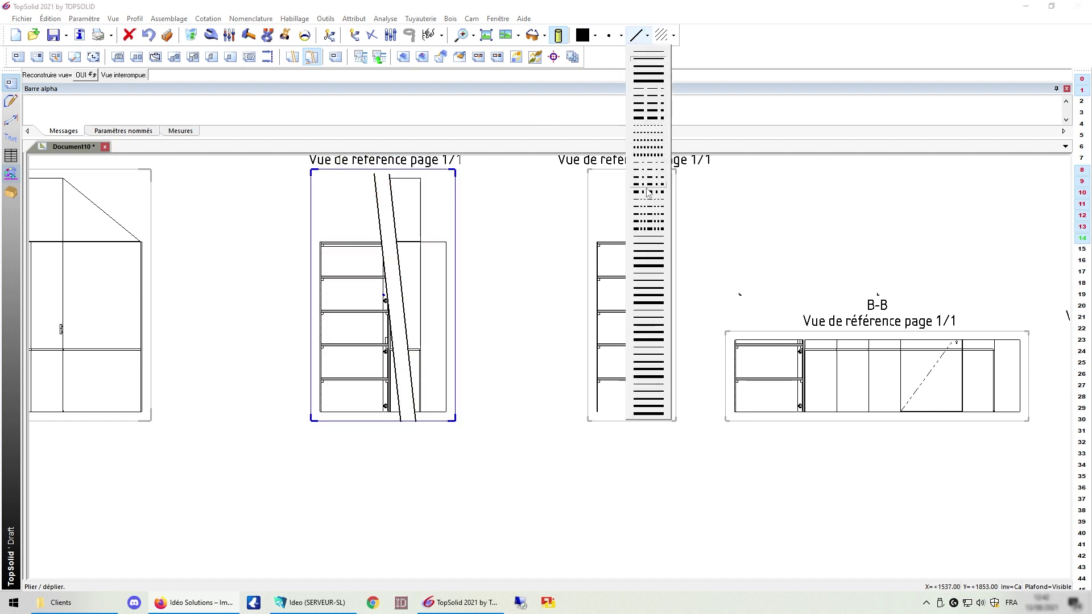
pyautogui.click(651, 208)
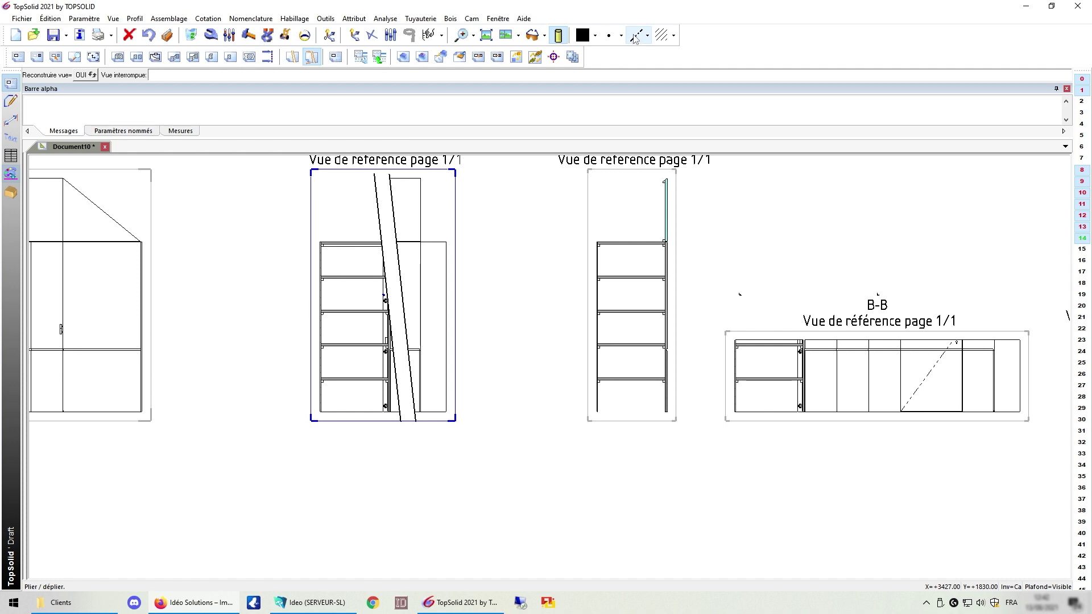
pyautogui.click(648, 36)
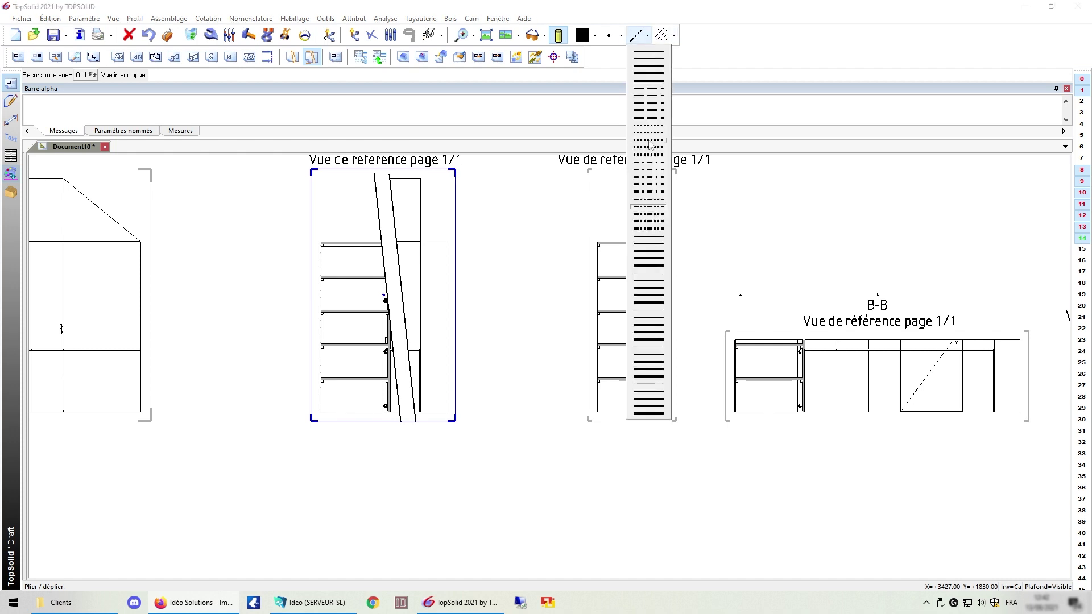
pyautogui.click(638, 200)
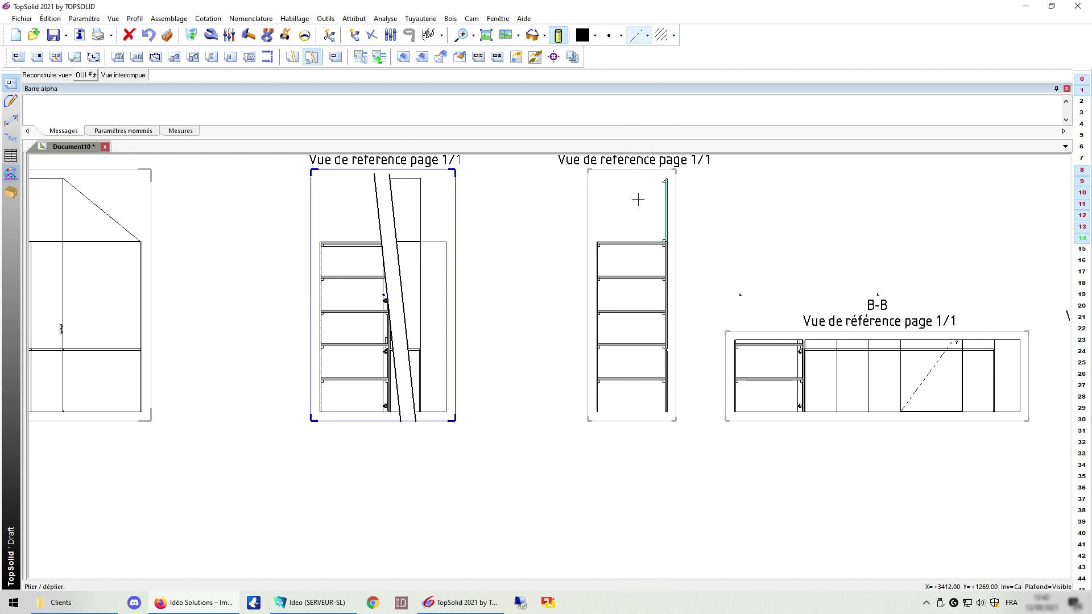
pyautogui.click(390, 206)
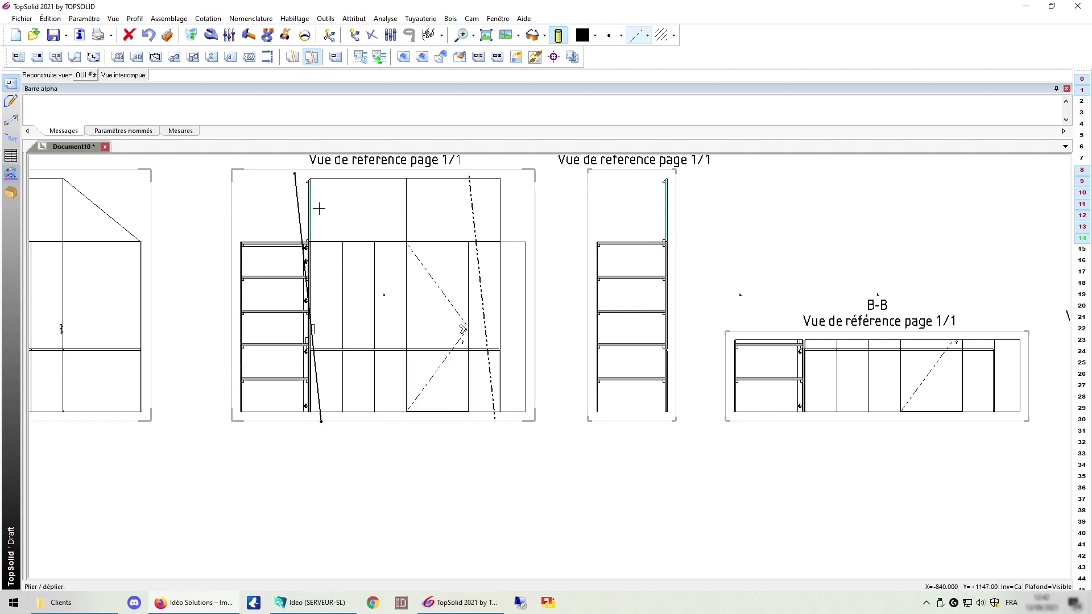
pyautogui.click(634, 38)
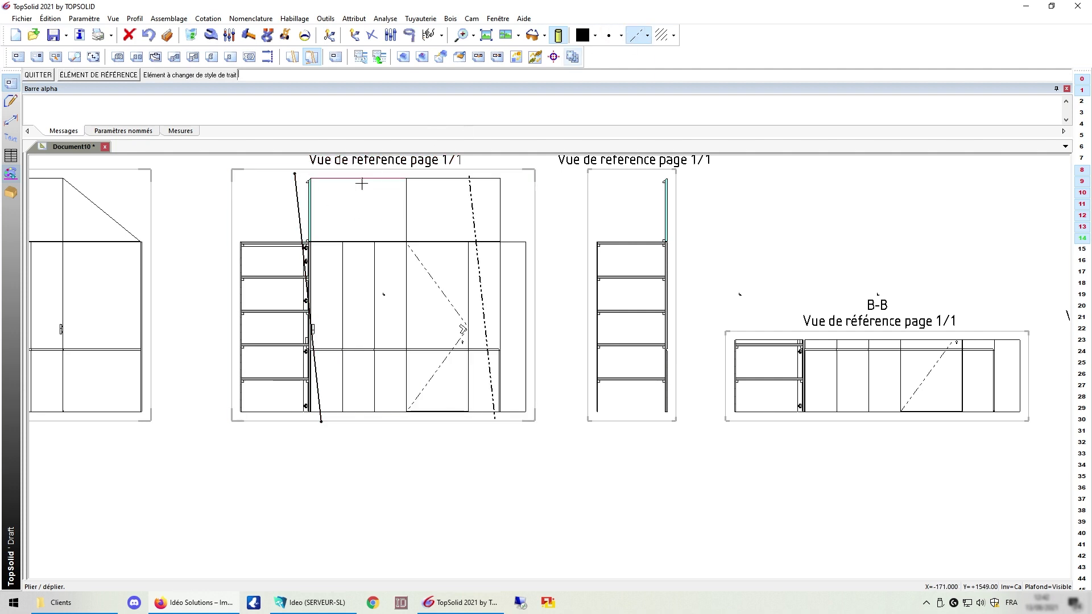
pyautogui.click(296, 194)
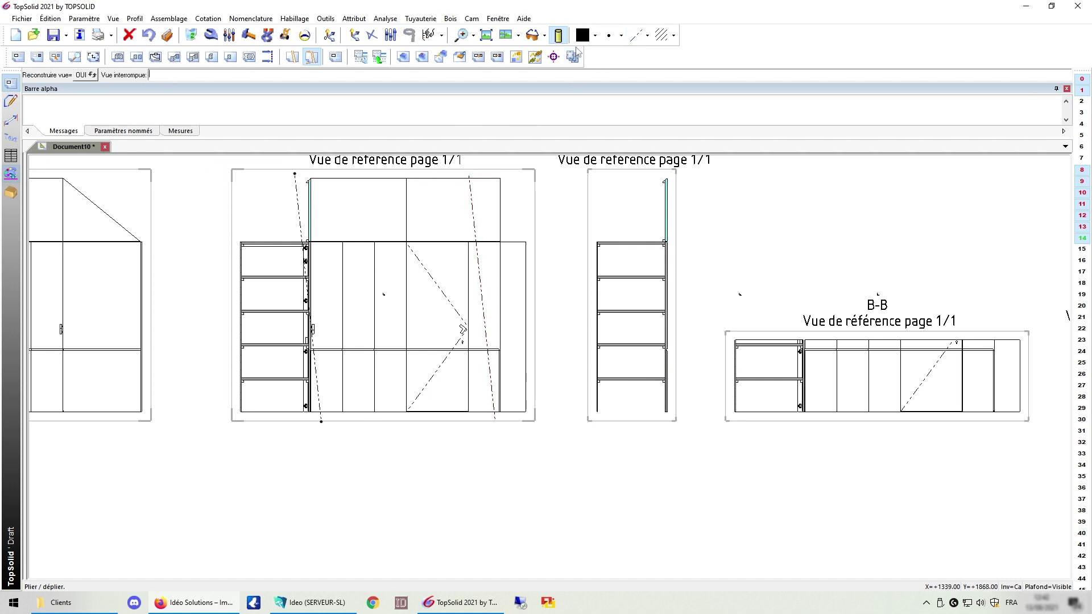
# Colour both slanted break lines green and fold the broken view again
pyautogui.click(596, 35)
pyautogui.click(595, 78)
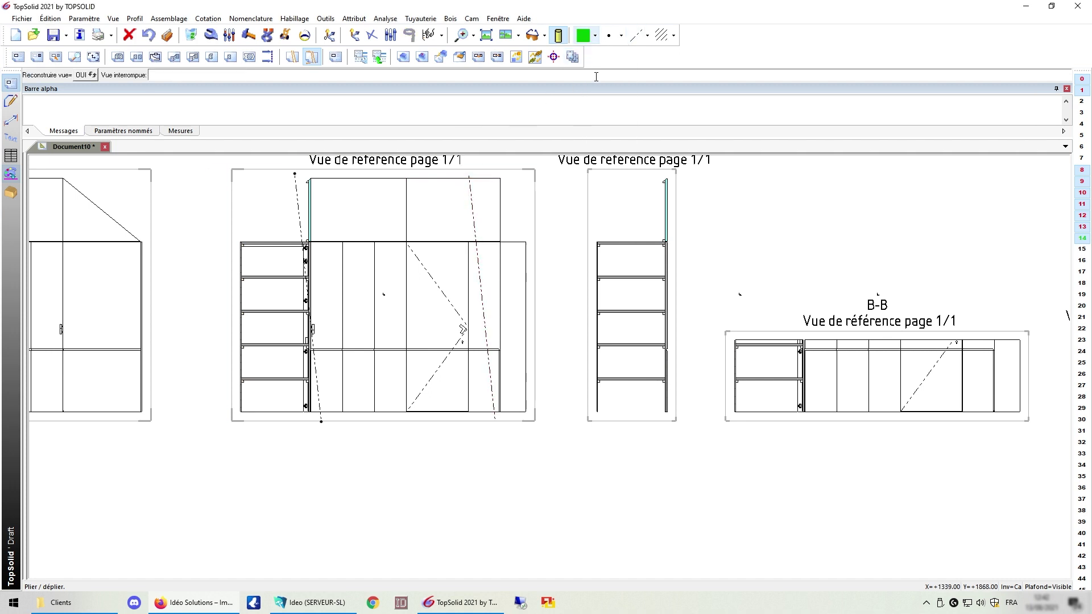
pyautogui.click(583, 35)
pyautogui.click(472, 197)
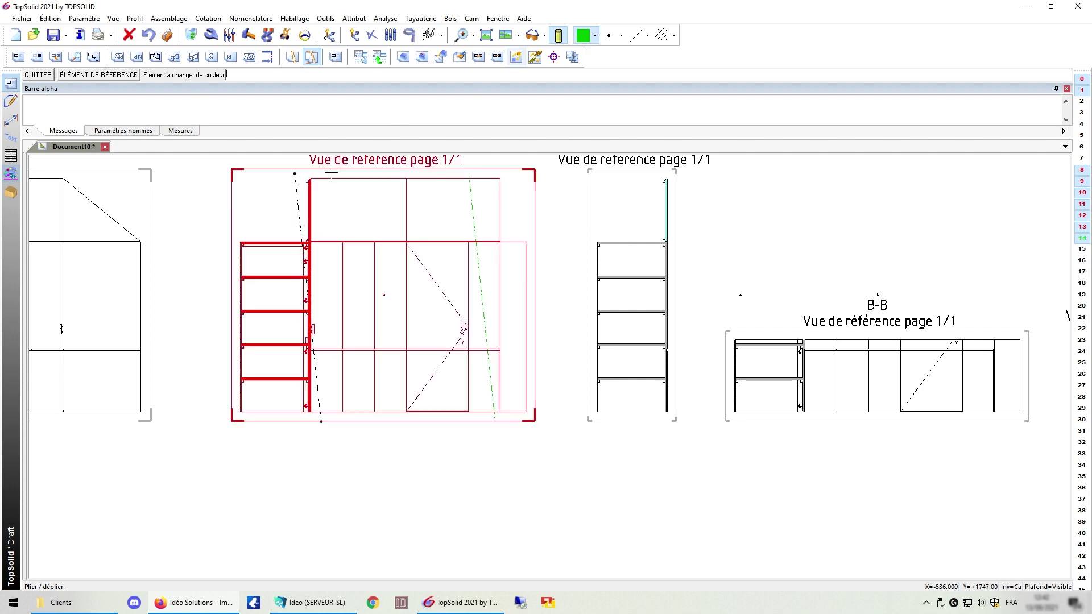
pyautogui.click(323, 193)
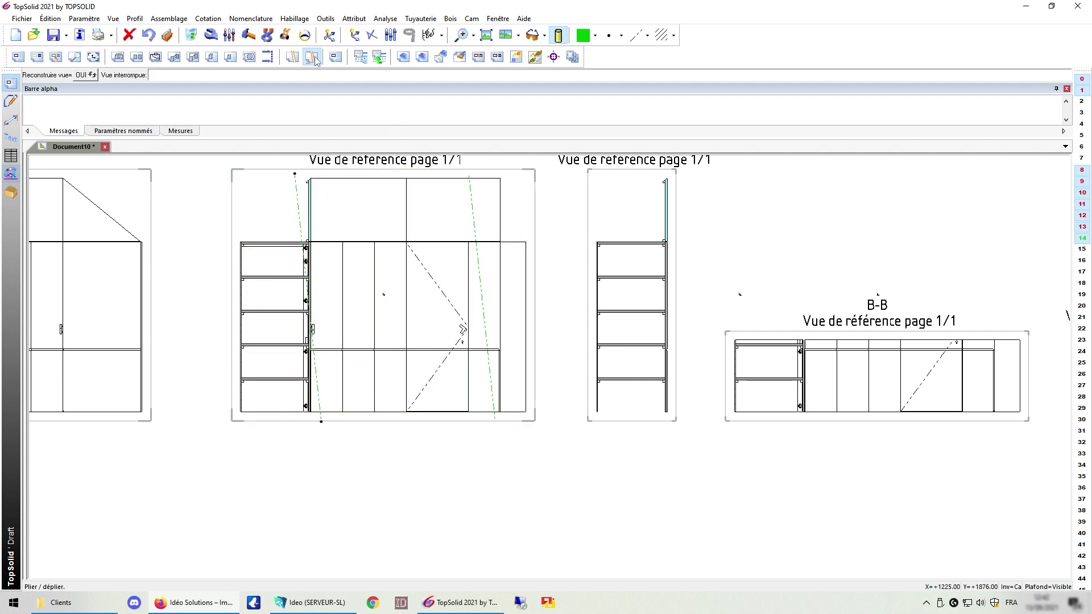
pyautogui.click(323, 179)
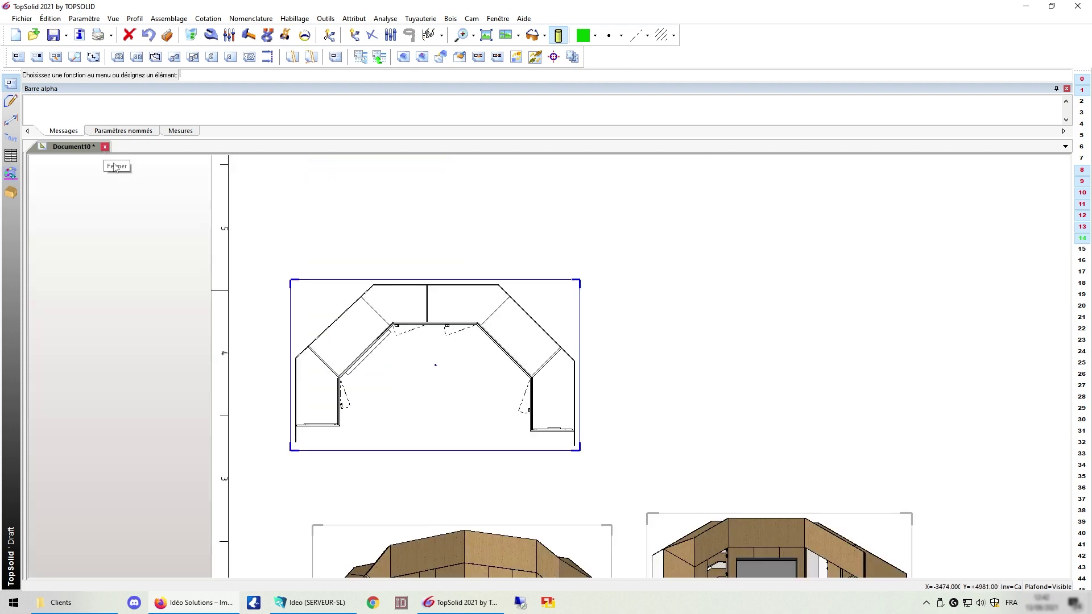
# Create a view along a direction (Vue suivant une direction) from the plan view, following its right-hand diagonal divider with the direction reversed, and place it right of the plan
pyautogui.click(56, 58)
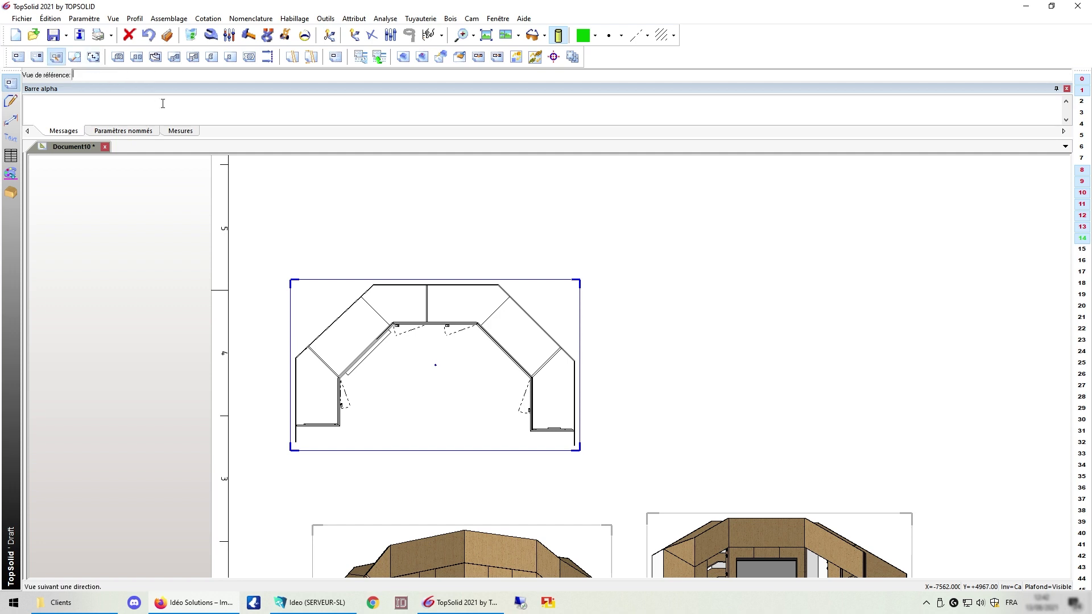
pyautogui.click(494, 342)
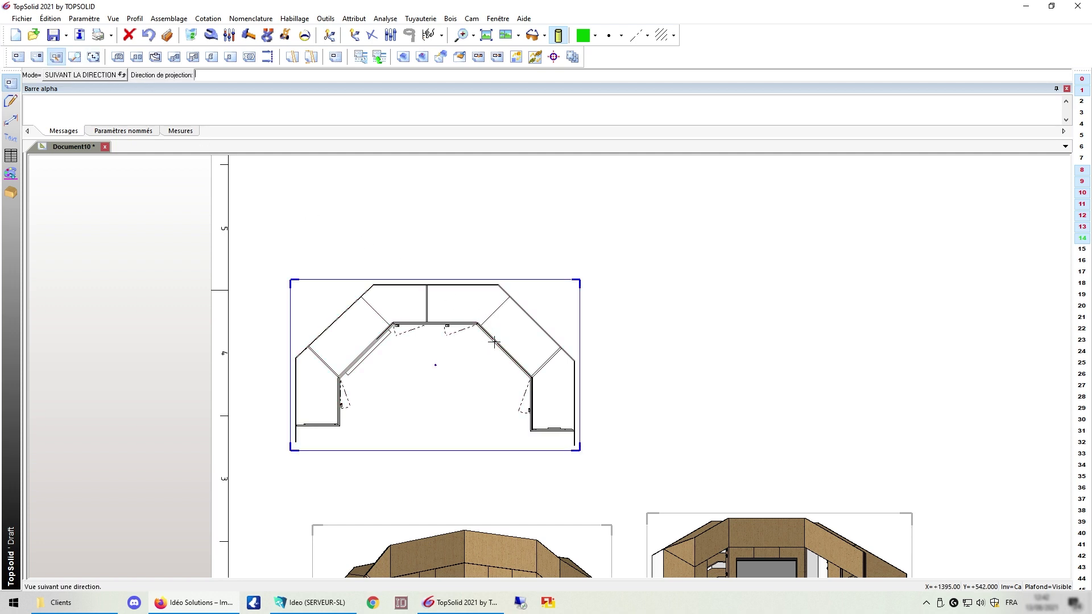
pyautogui.click(91, 75)
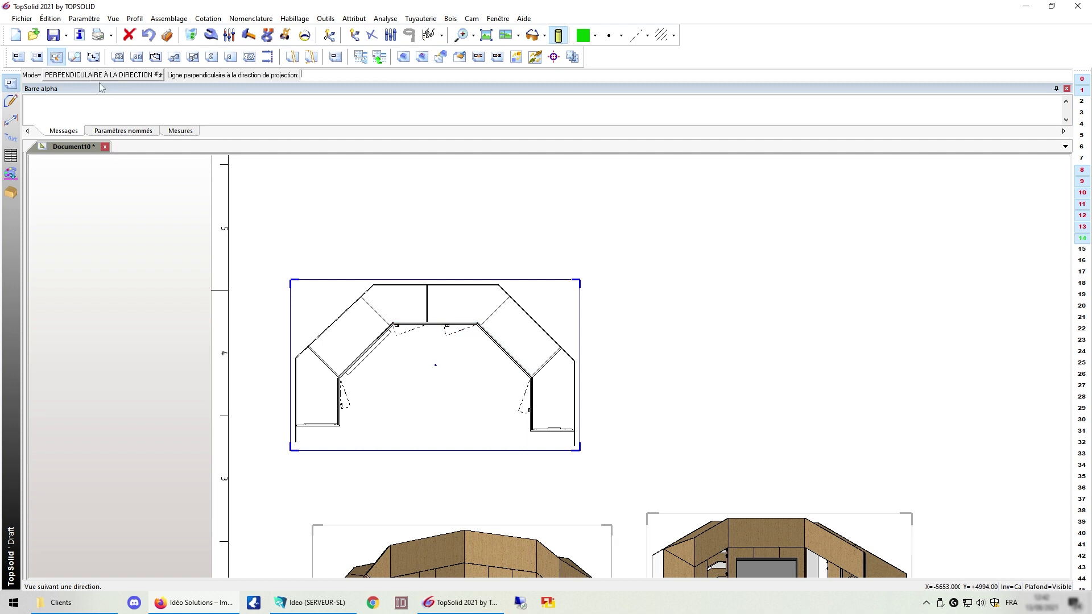
pyautogui.click(113, 75)
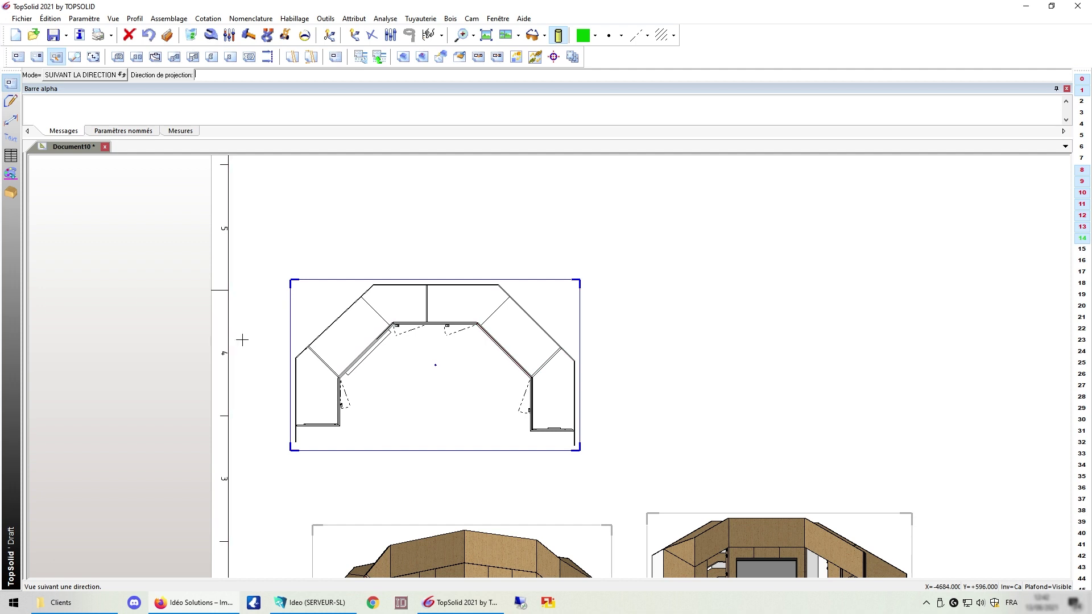
pyautogui.click(490, 319)
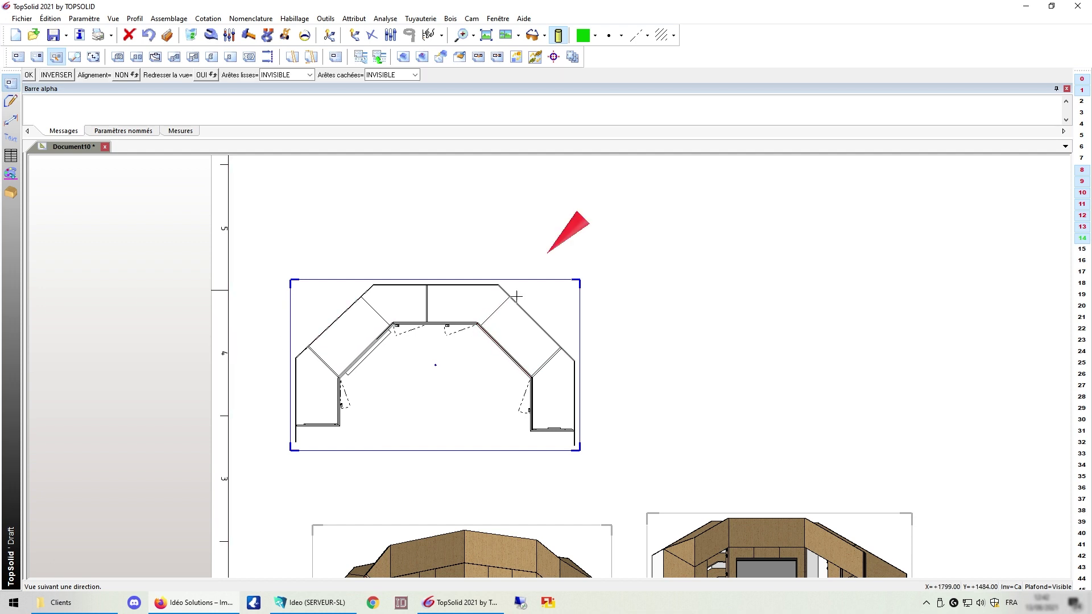
pyautogui.click(65, 76)
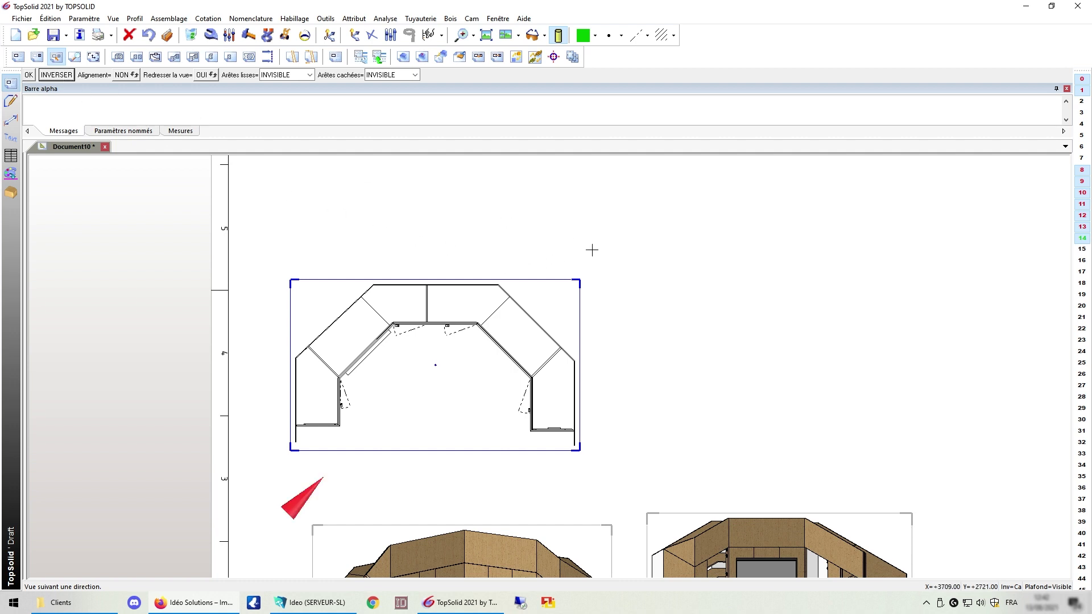
pyautogui.press('Return')
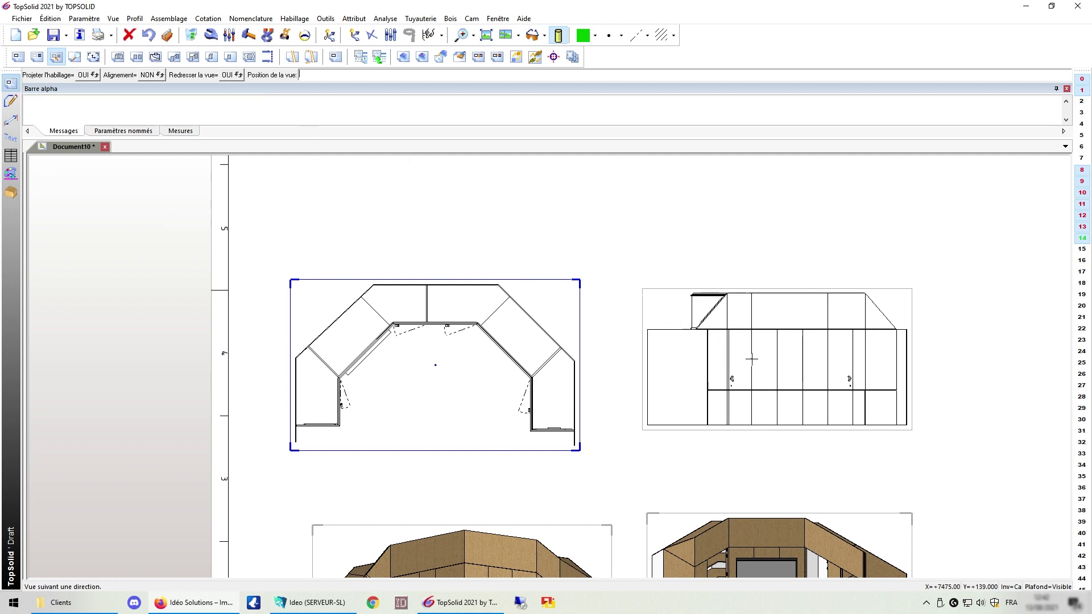
pyautogui.click(757, 359)
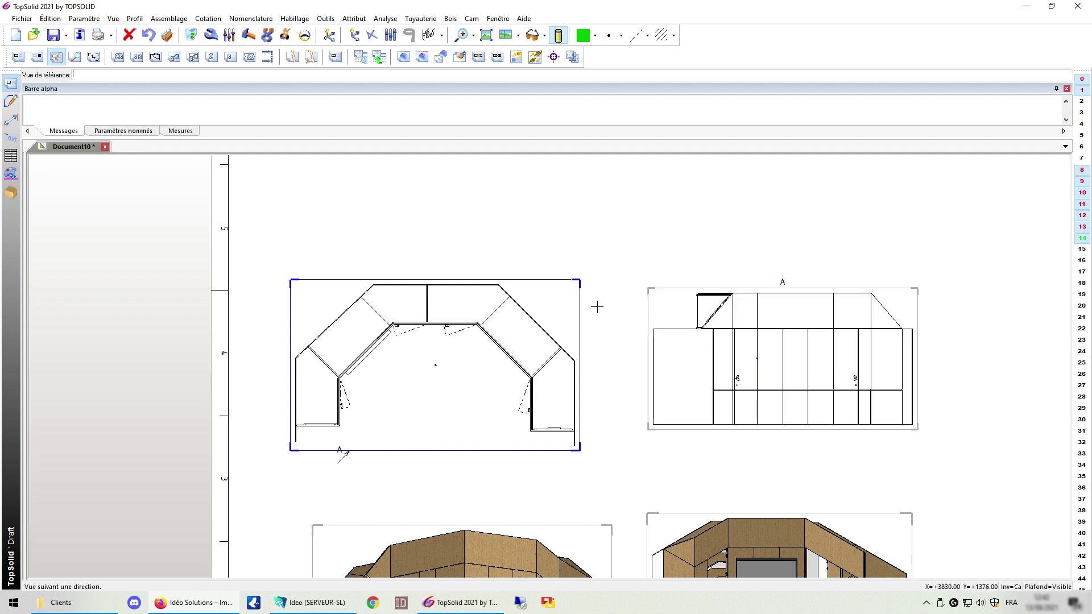
# Draw a slanted line inside the plan view and use it as the projection direction, reversed, for a second view along a direction
pyautogui.press('l')
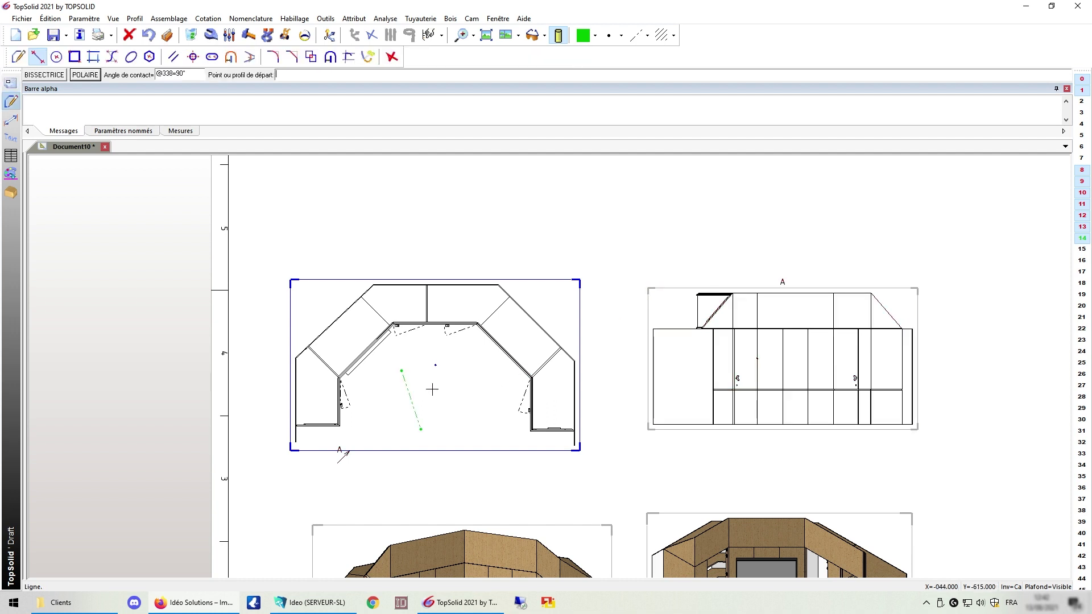
pyautogui.click(11, 83)
pyautogui.click(56, 57)
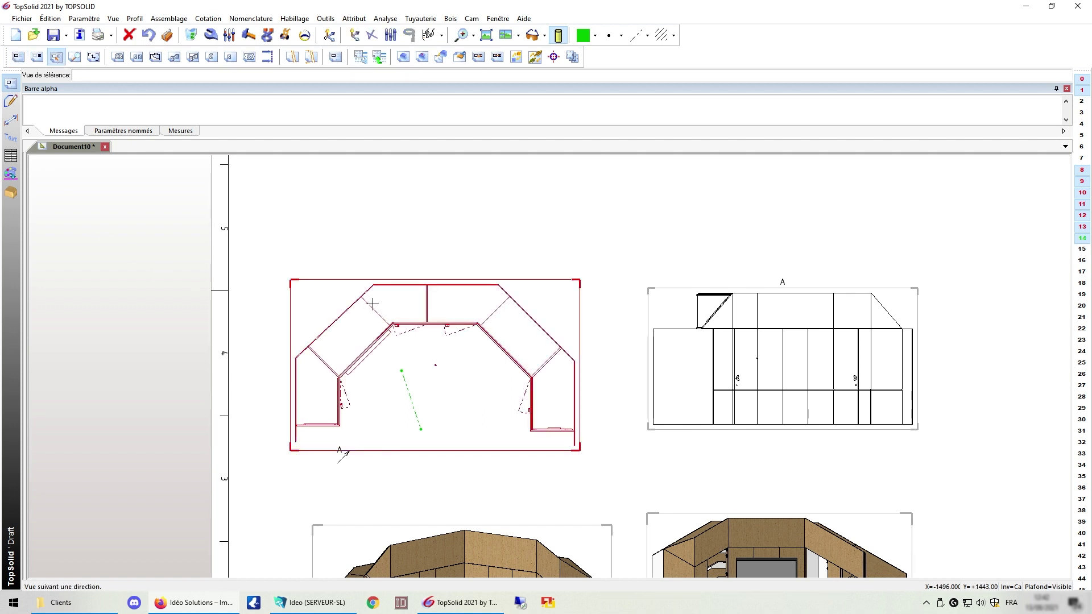
pyautogui.click(389, 329)
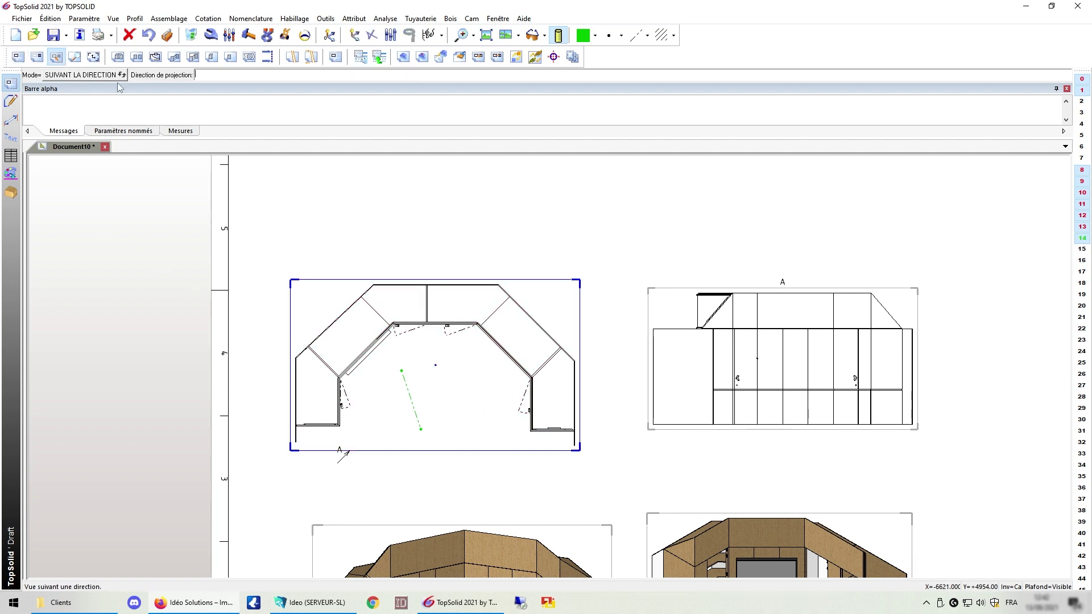
pyautogui.click(405, 387)
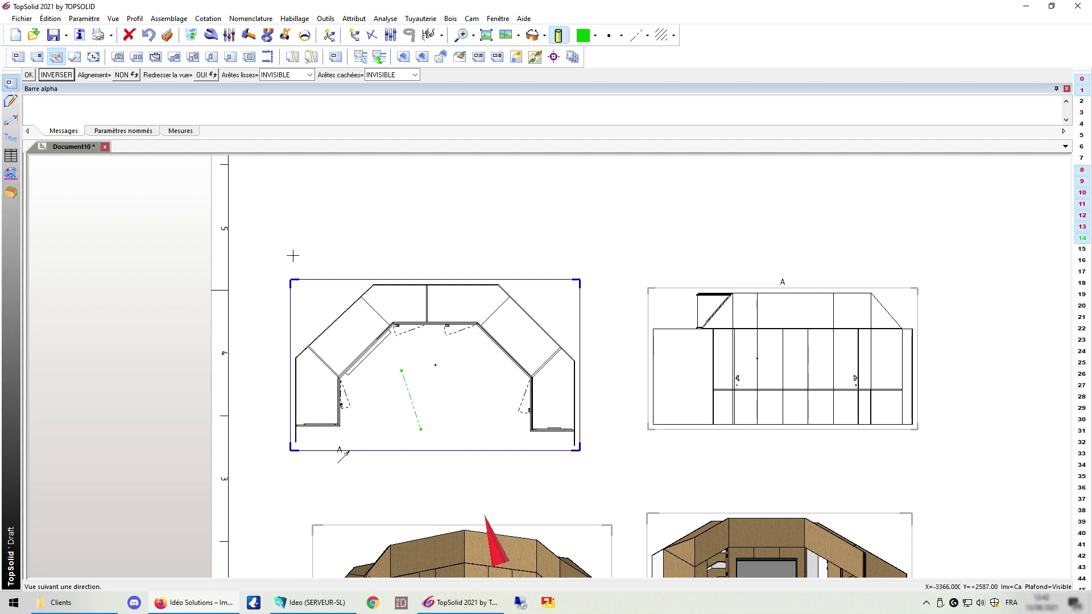
pyautogui.press('Return')
# Place the second direction view to the left of the plan view, outside the sheet, and check its arrow on the plan
pyautogui.scroll(-3, 370, 324)
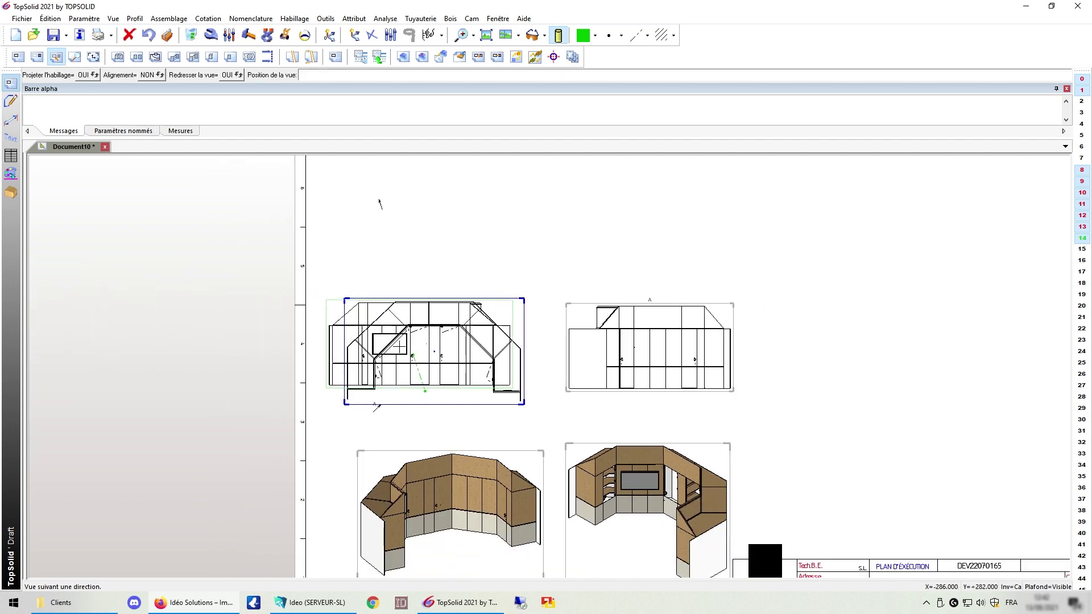
pyautogui.scroll(1, 220, 358)
pyautogui.click(193, 355)
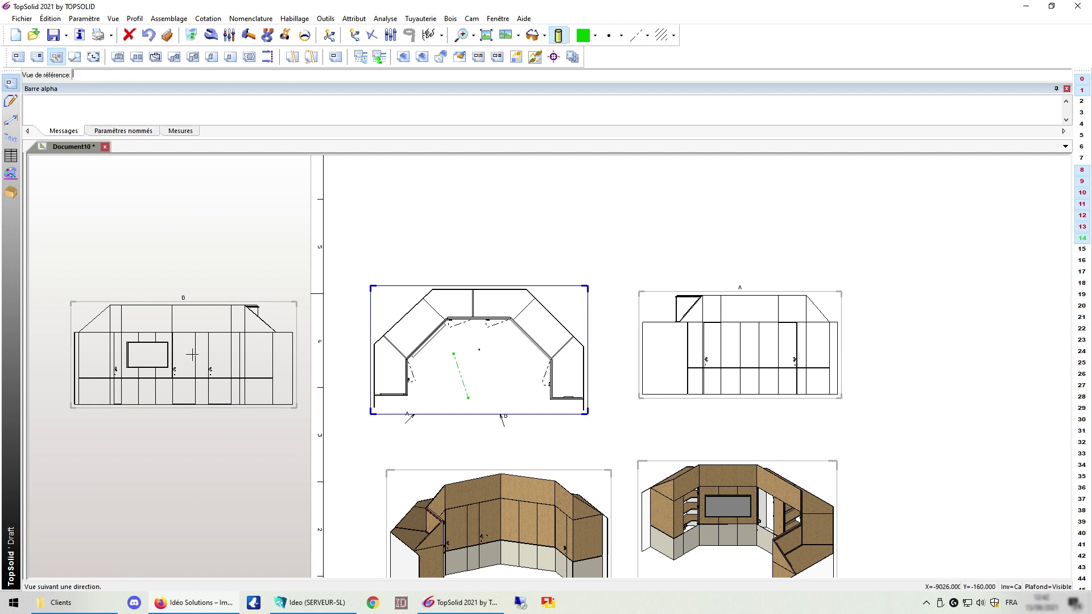
pyautogui.scroll(1, 196, 357)
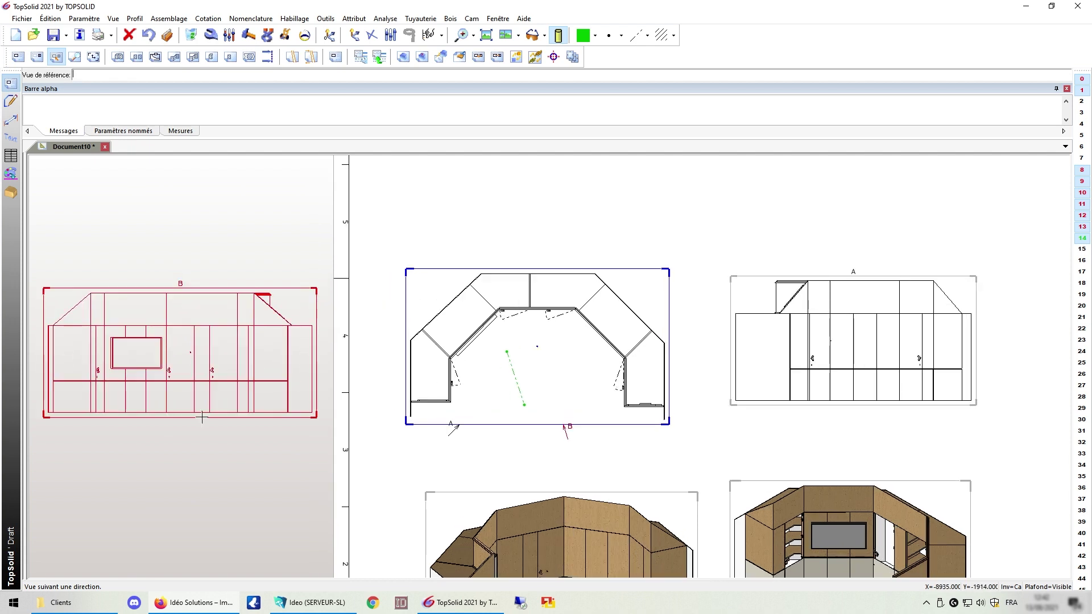
pyautogui.click(458, 395)
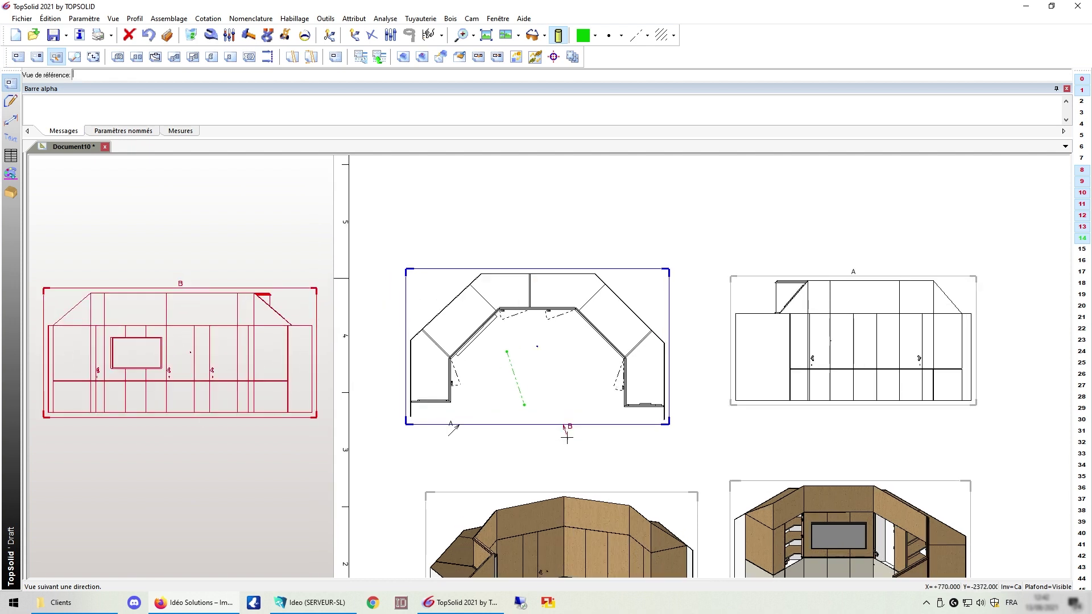